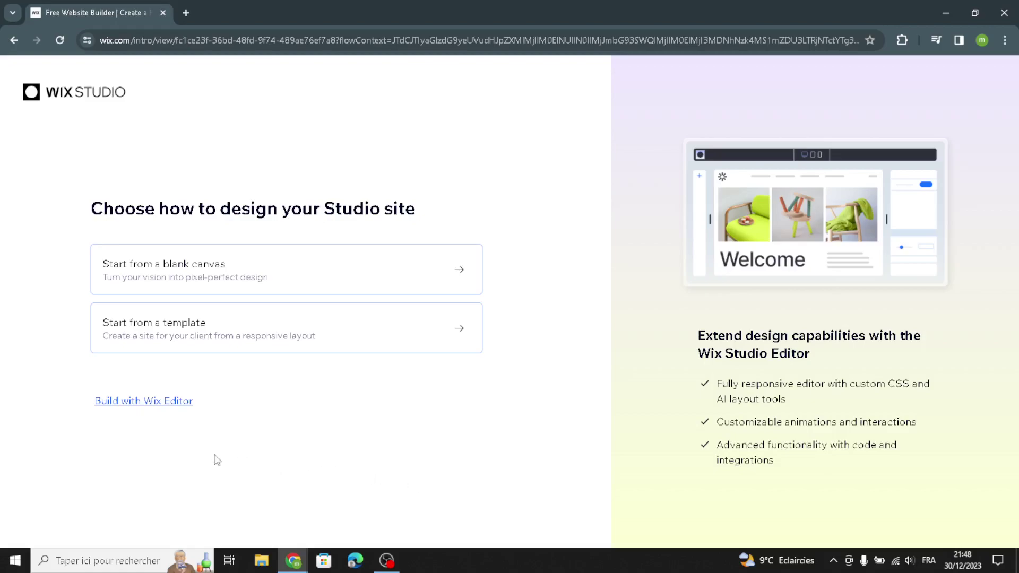
# Start a site with the Wix Editor without AI setup and set the website type to Website Designer
pyautogui.click(137, 406)
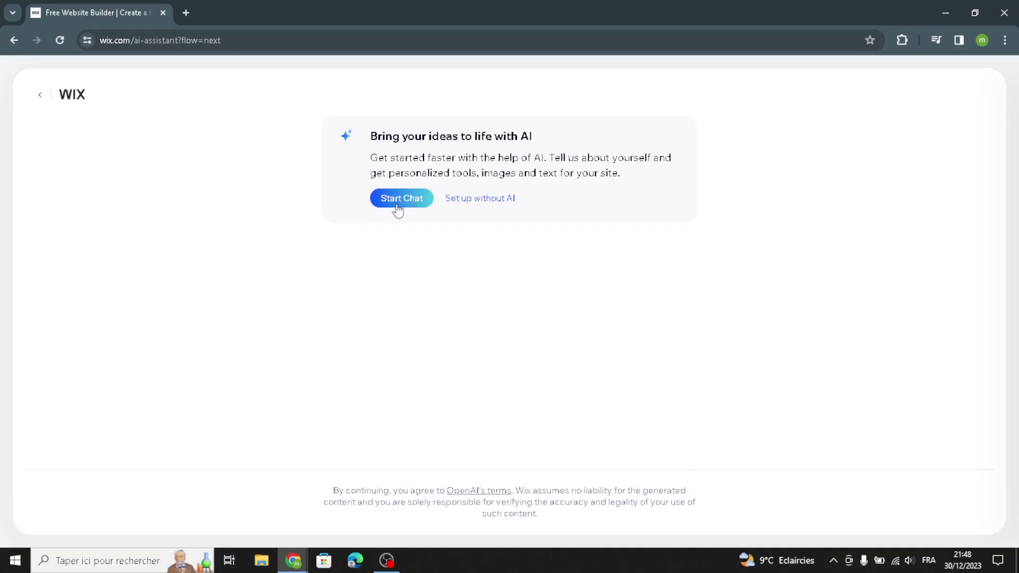
pyautogui.click(476, 200)
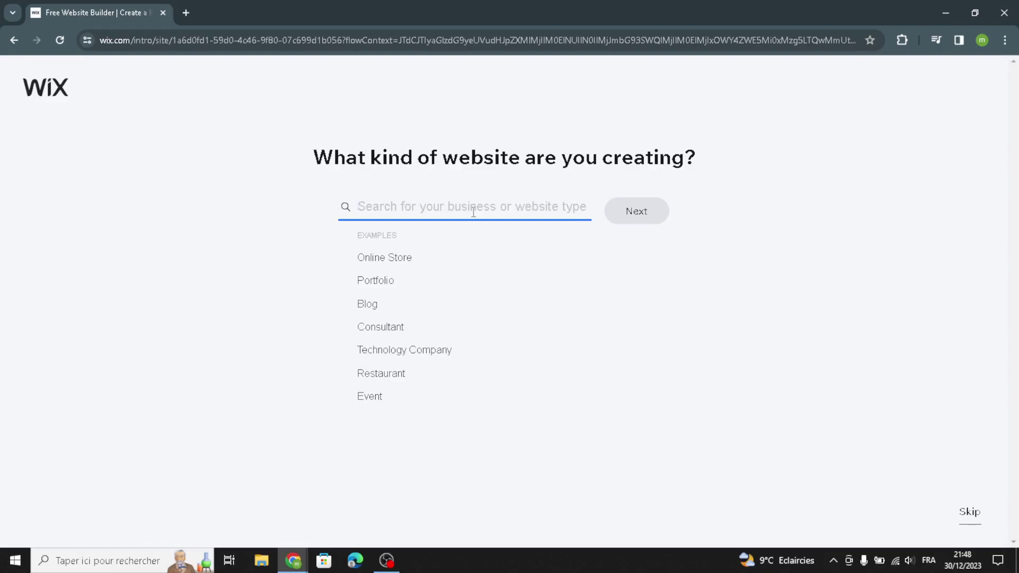
pyautogui.write('websit')
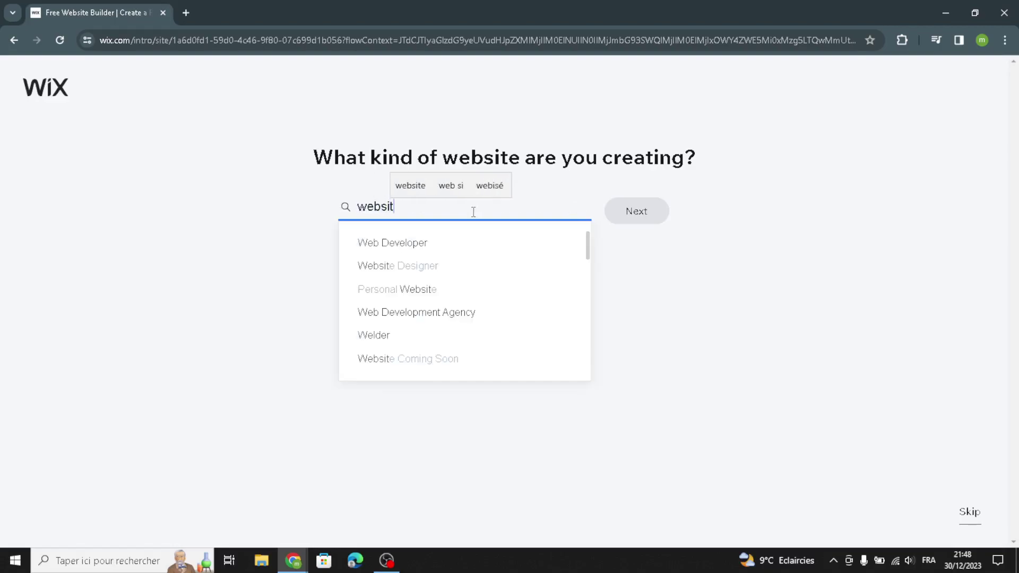
pyautogui.write('e theme')
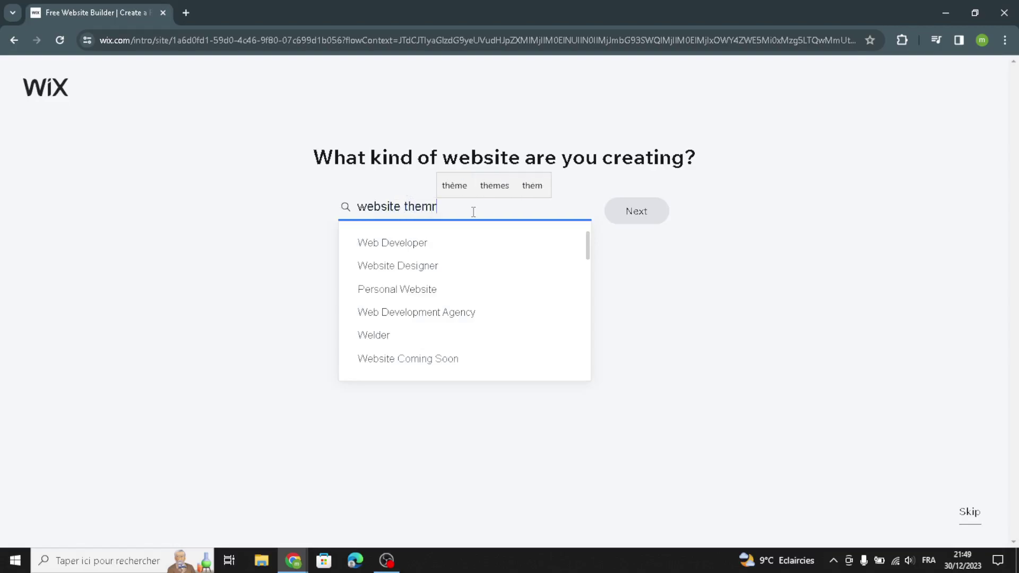
pyautogui.write('s')
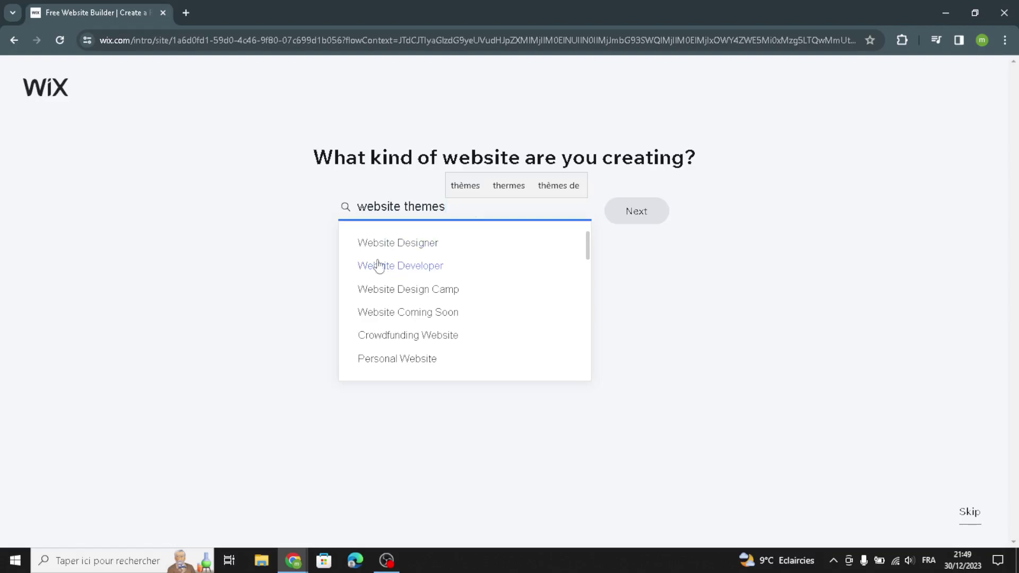
pyautogui.click(391, 247)
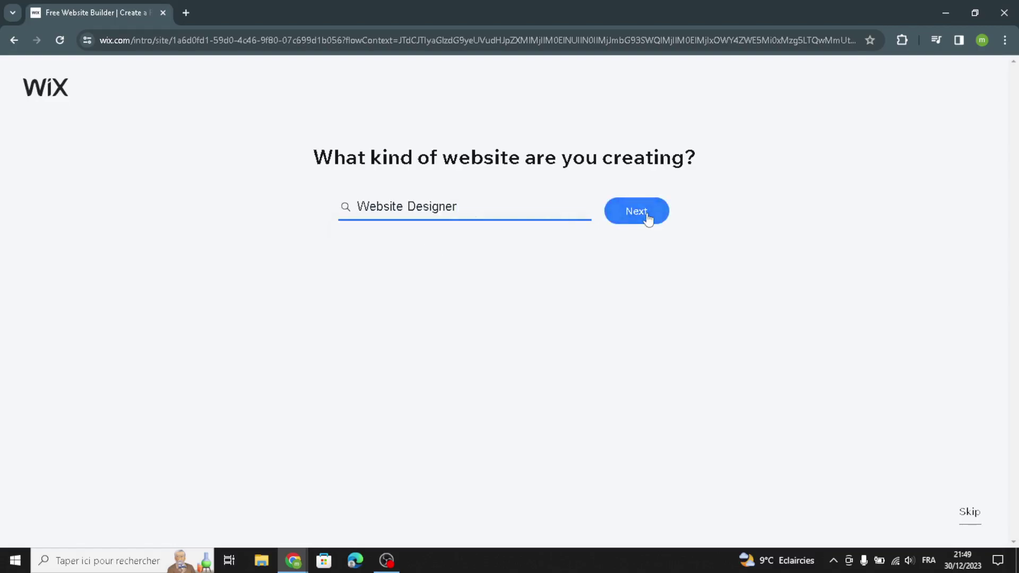
pyautogui.press('Return')
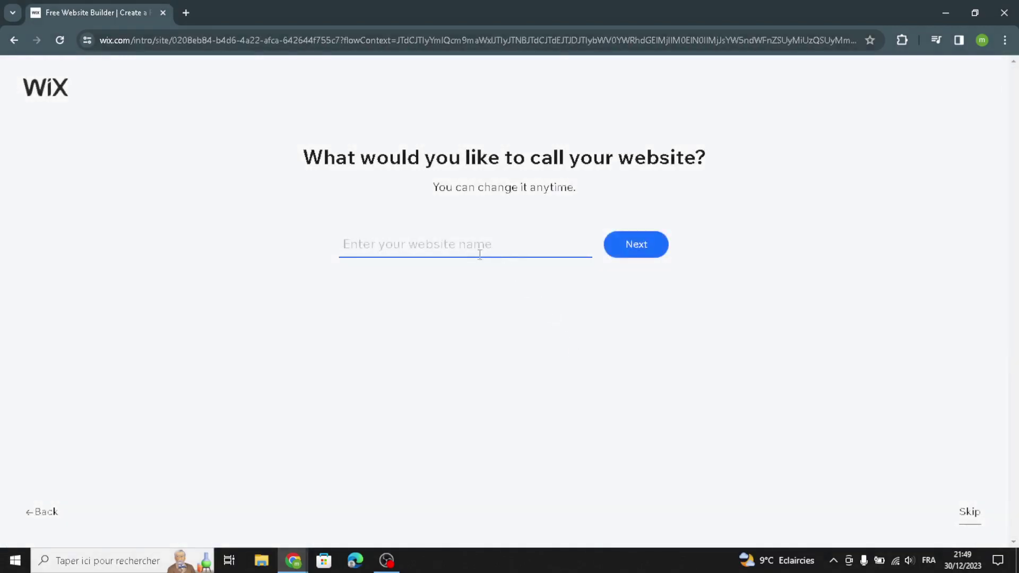
# Name the website ThemeHub and accept the preselected Chat and Instagram Feed features
pyautogui.write('ThemeHub')
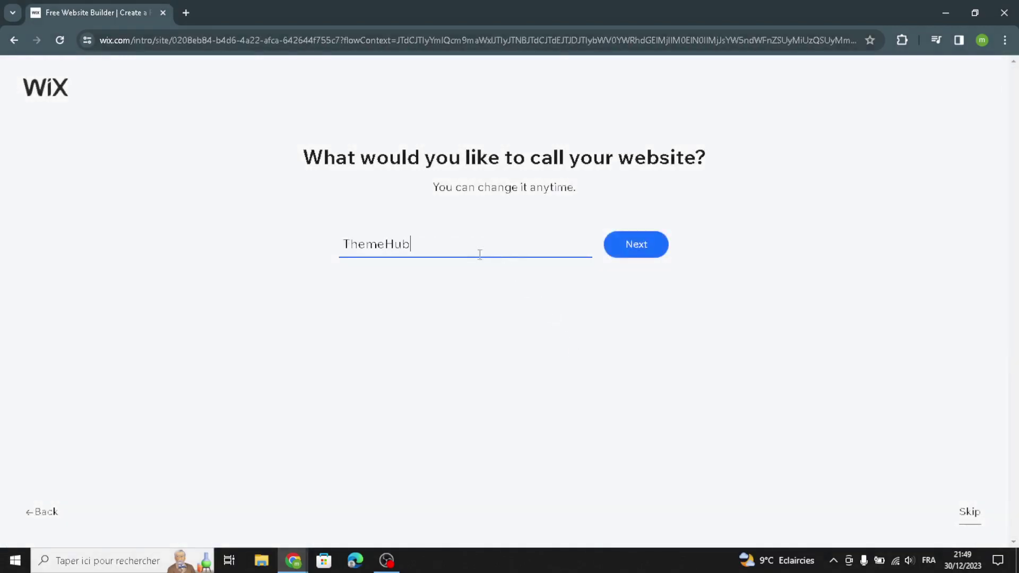
pyautogui.click(631, 253)
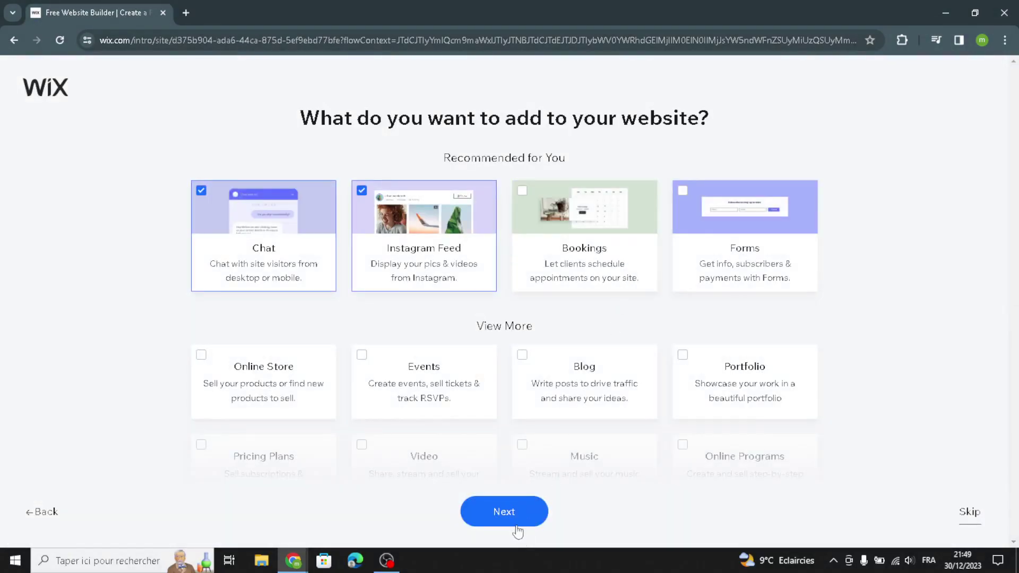
pyautogui.click(515, 522)
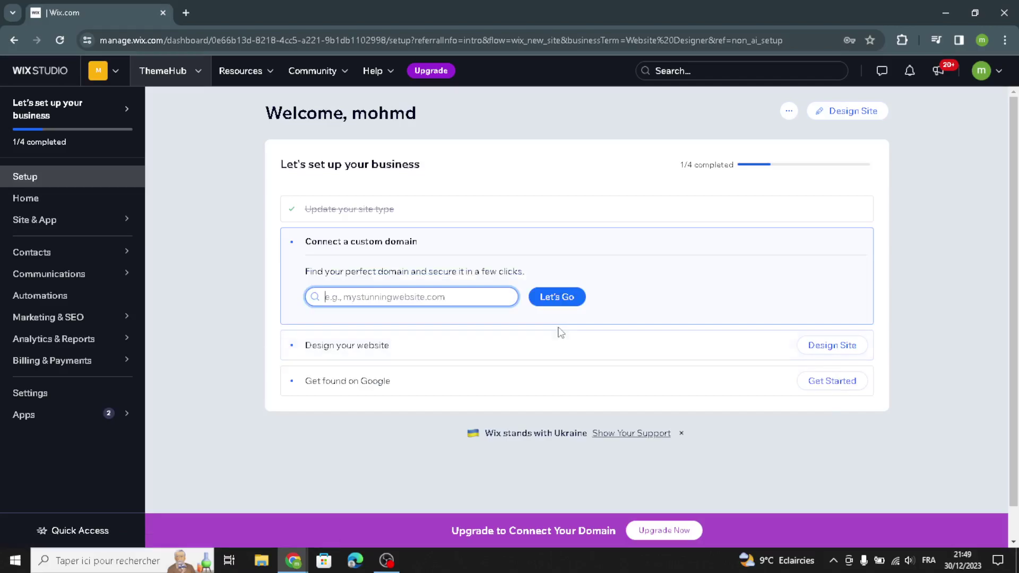
# Have Wix create the site design, using the Jet Black theme and the dark homepage layout with the My Story section
pyautogui.click(868, 114)
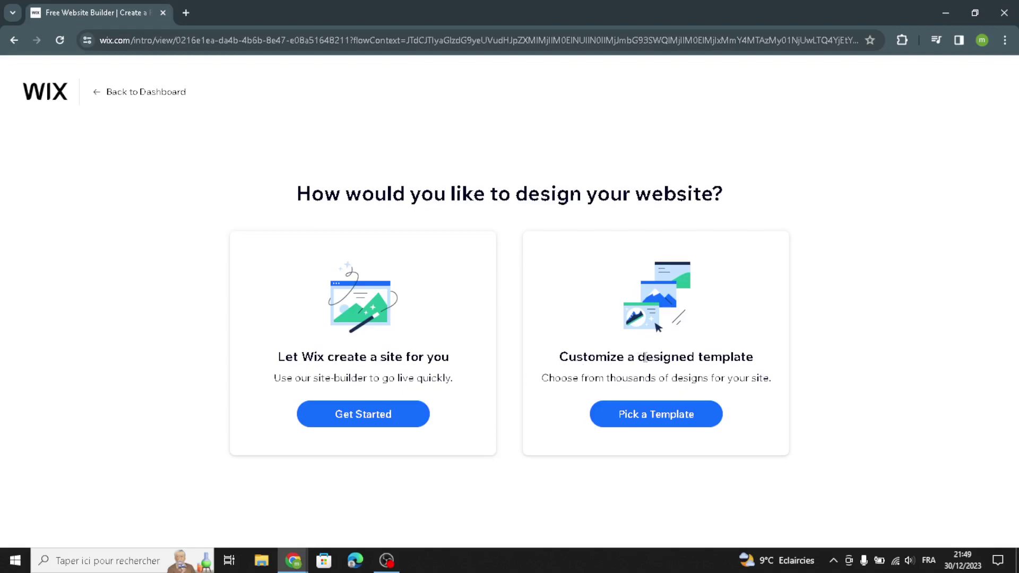
pyautogui.click(345, 422)
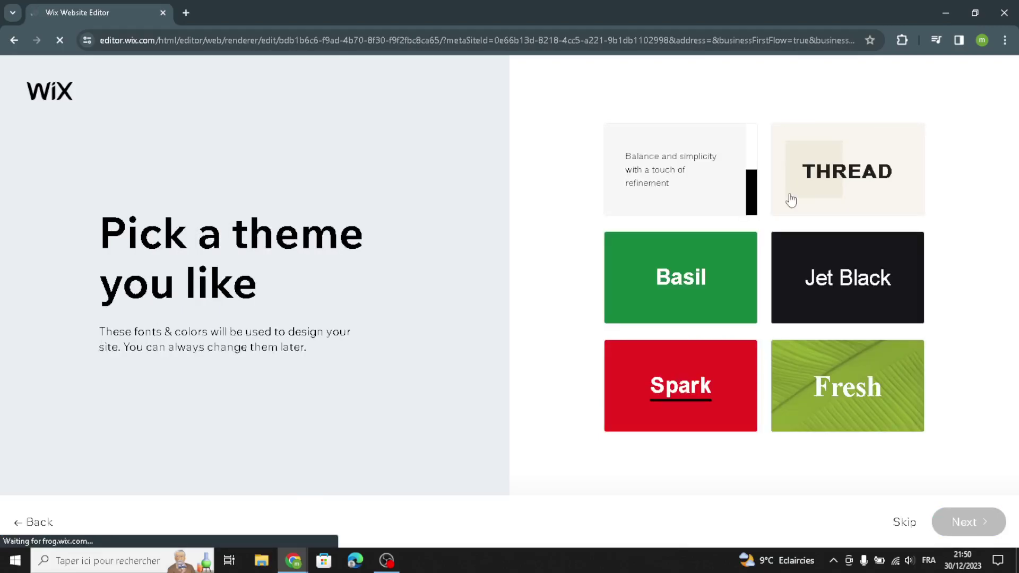
pyautogui.click(788, 267)
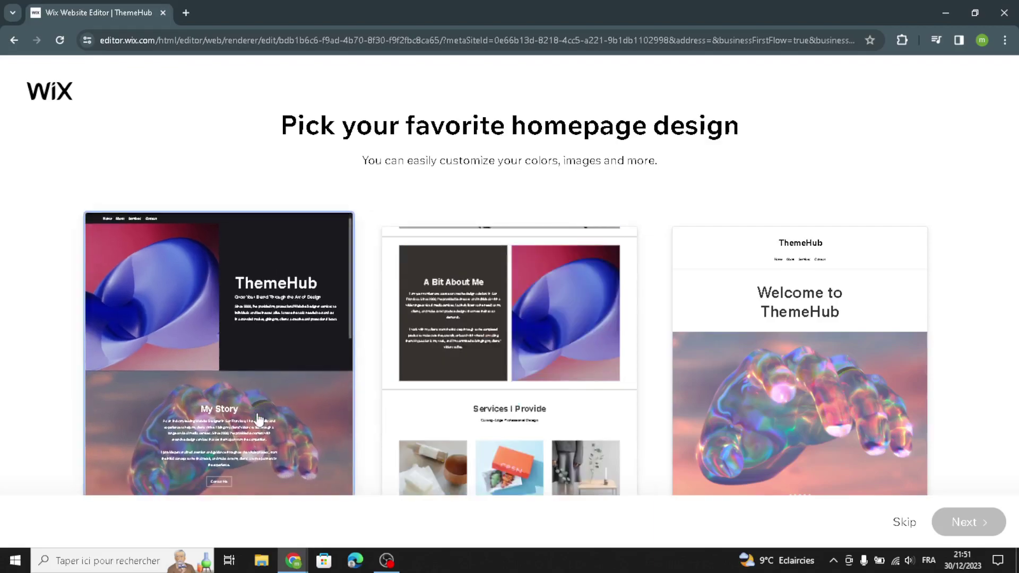
pyautogui.click(259, 420)
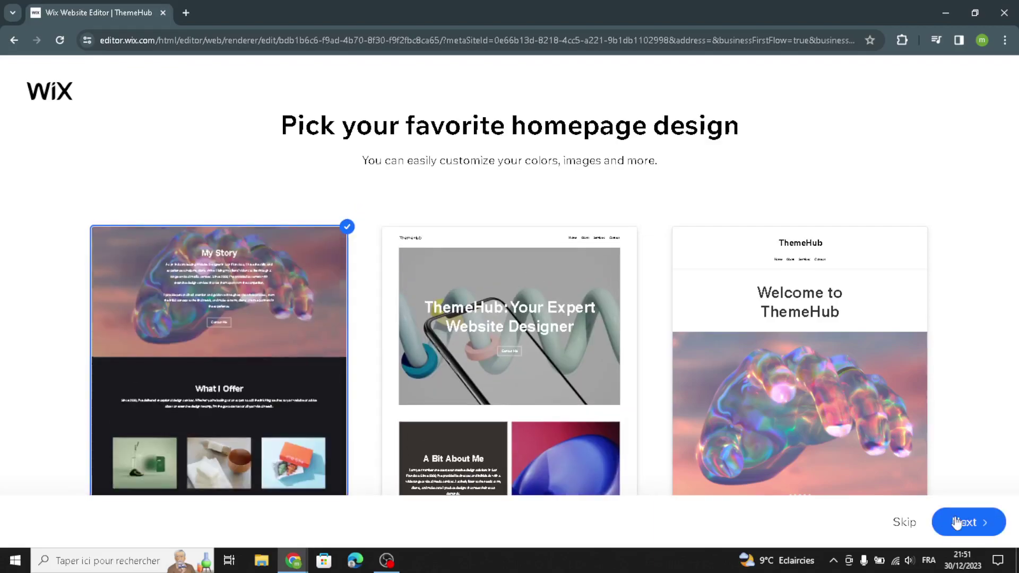
pyautogui.click(972, 525)
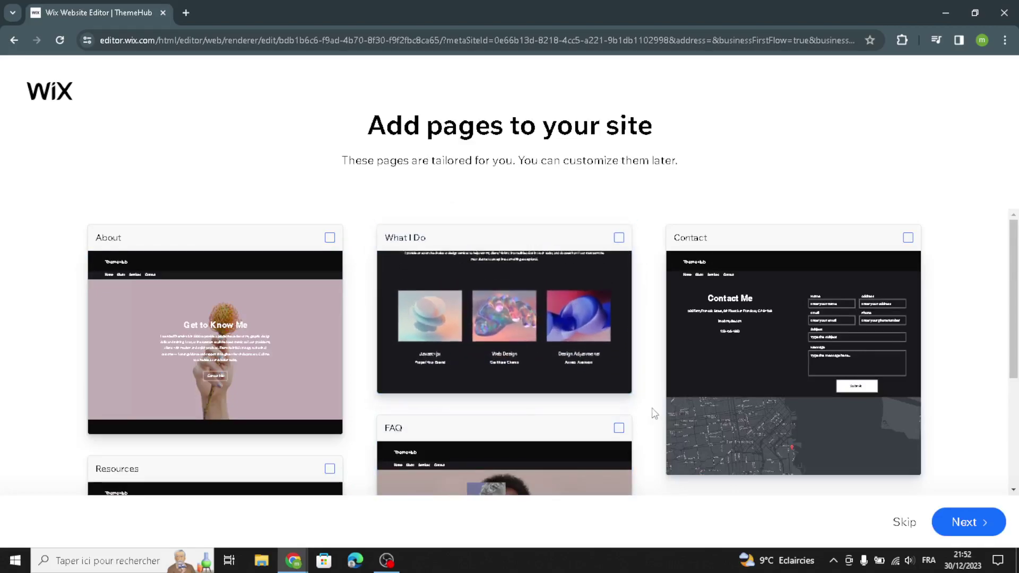
# Continue without adding any of the suggested pages and open the finished site in the editor
pyautogui.scroll(-3, 650, 414)
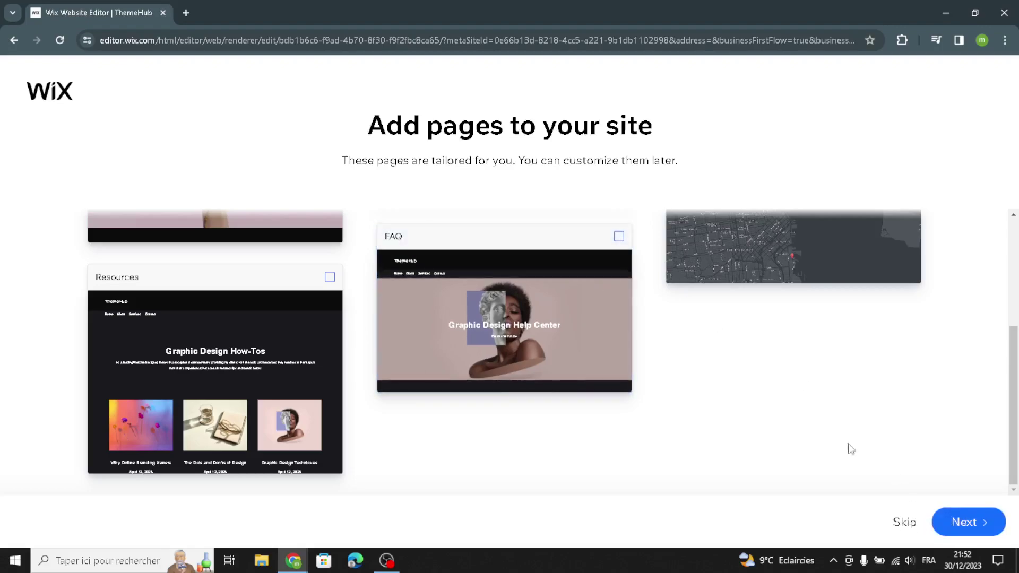
pyautogui.click(963, 531)
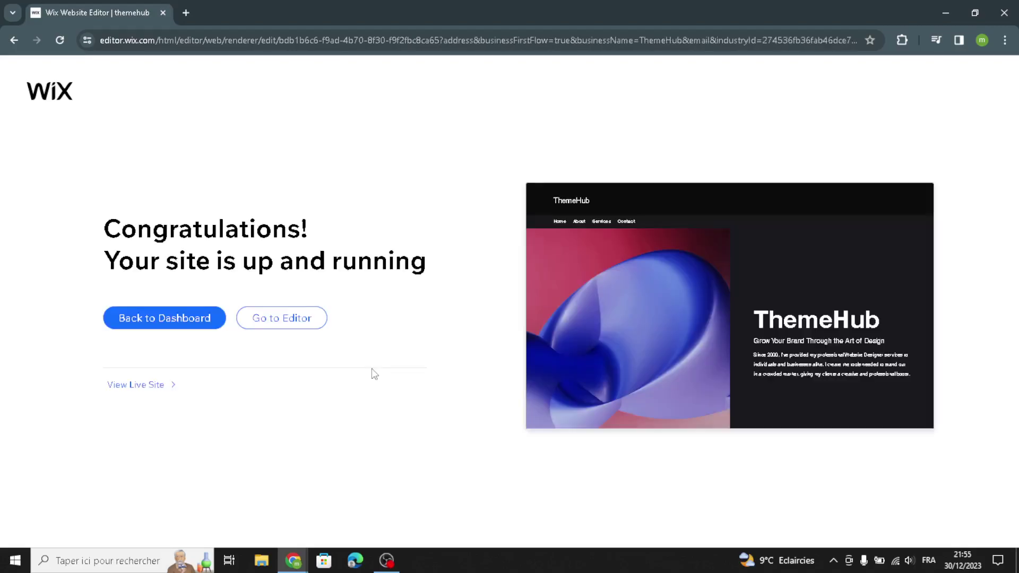
pyautogui.click(300, 321)
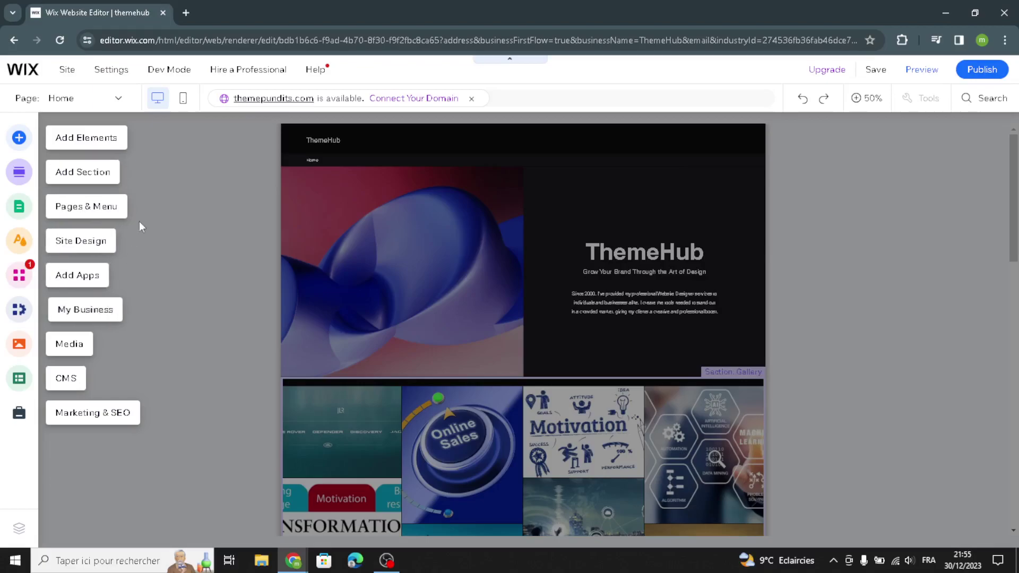
# Browse the addable text elements, including titles, paragraphs and text masks, and the free Wix images and illustrations
pyautogui.click(102, 142)
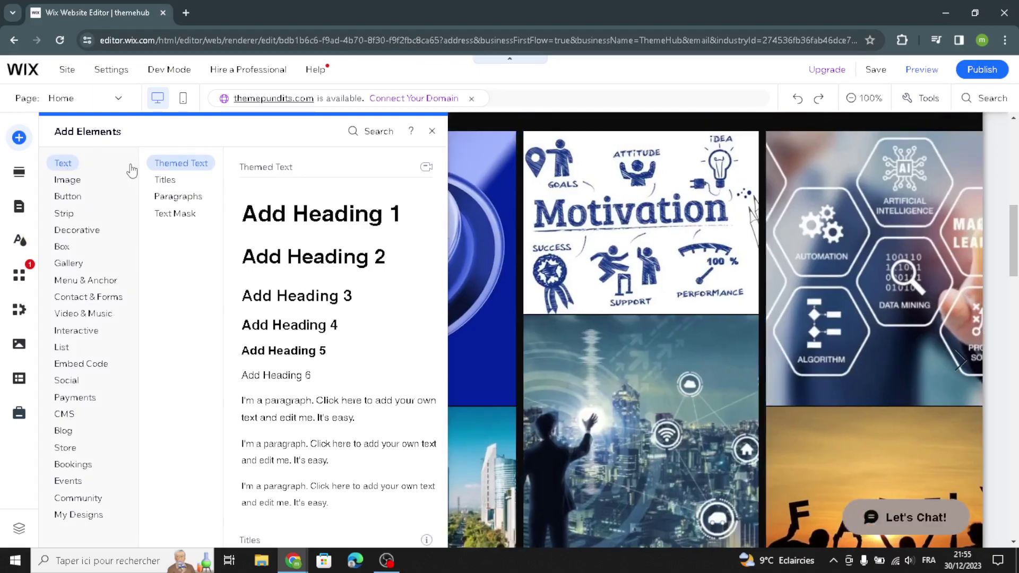
pyautogui.click(165, 180)
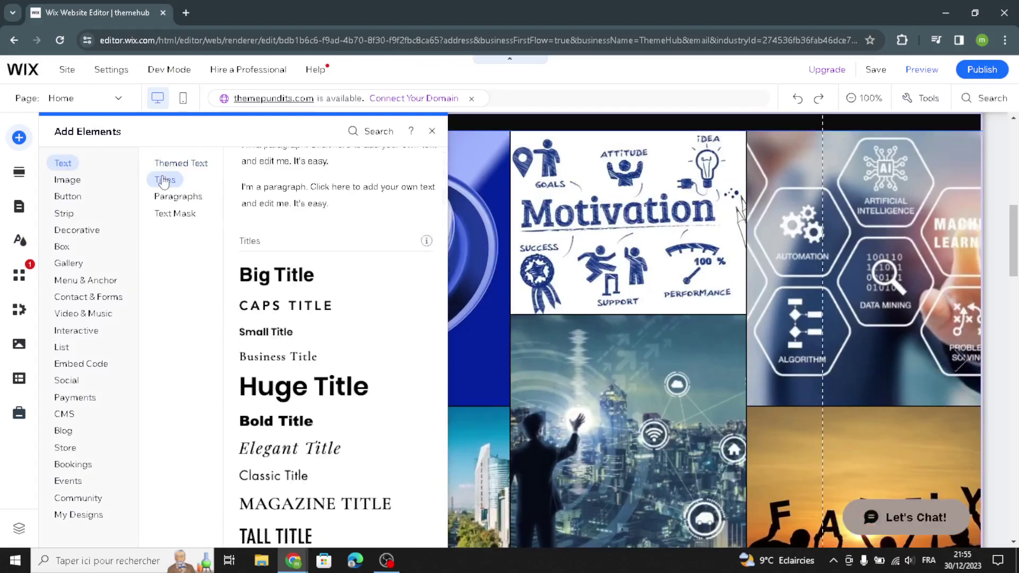
pyautogui.click(161, 198)
pyautogui.click(173, 214)
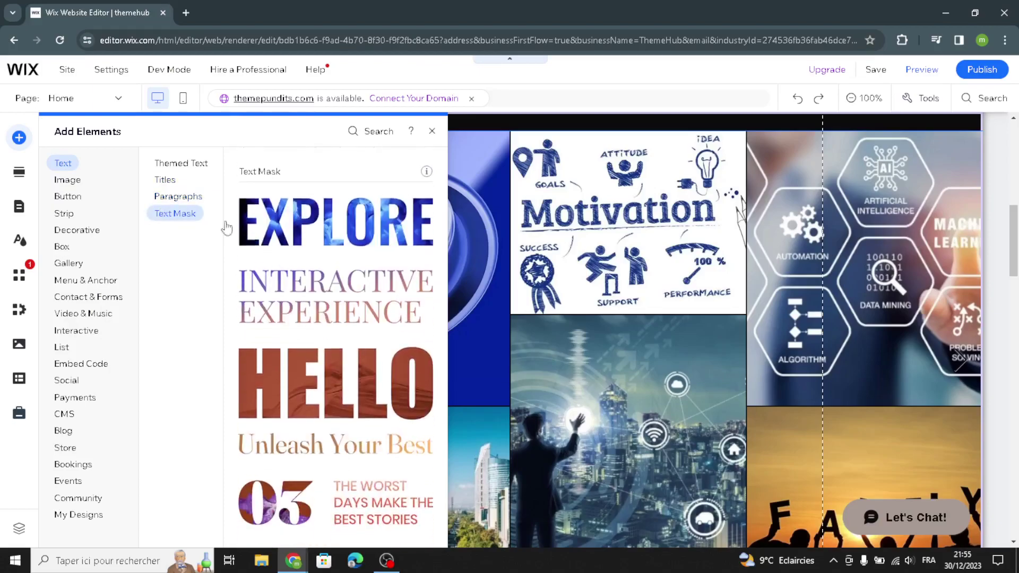
pyautogui.click(68, 183)
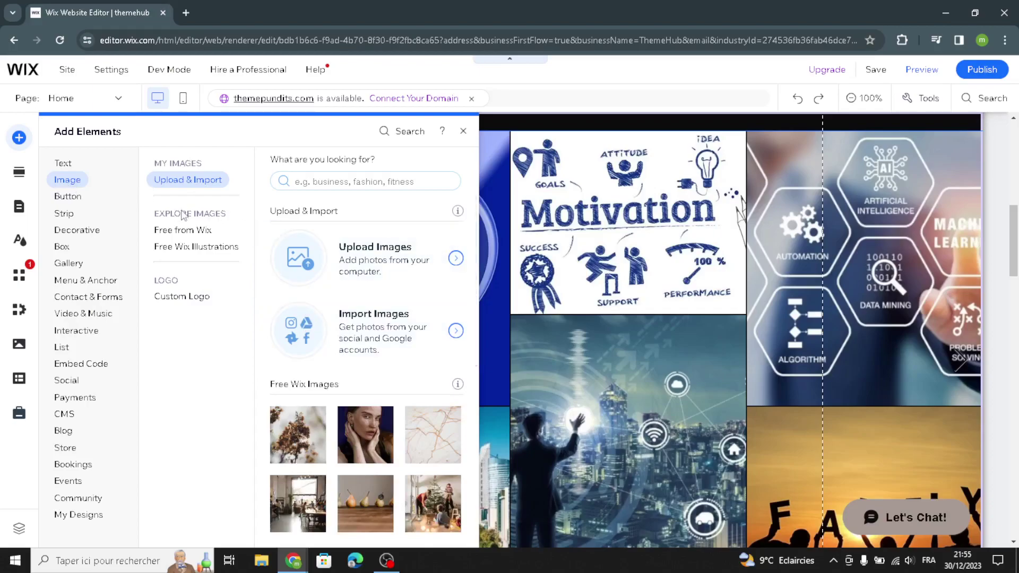
pyautogui.click(180, 229)
pyautogui.click(172, 247)
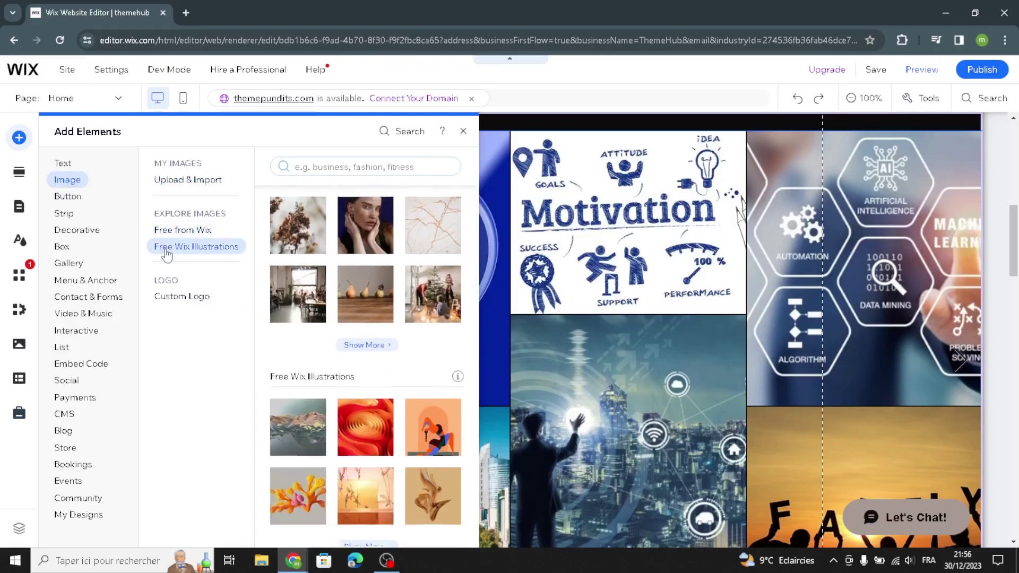
# Examine the addable button elements, including themed, text and icon, image and PayPal buttons
pyautogui.click(81, 199)
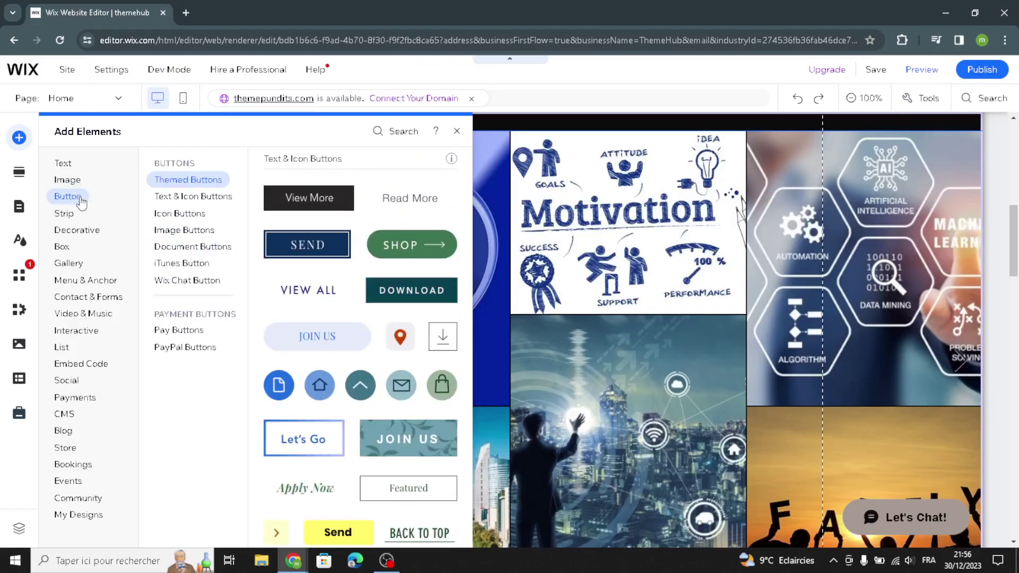
pyautogui.click(190, 201)
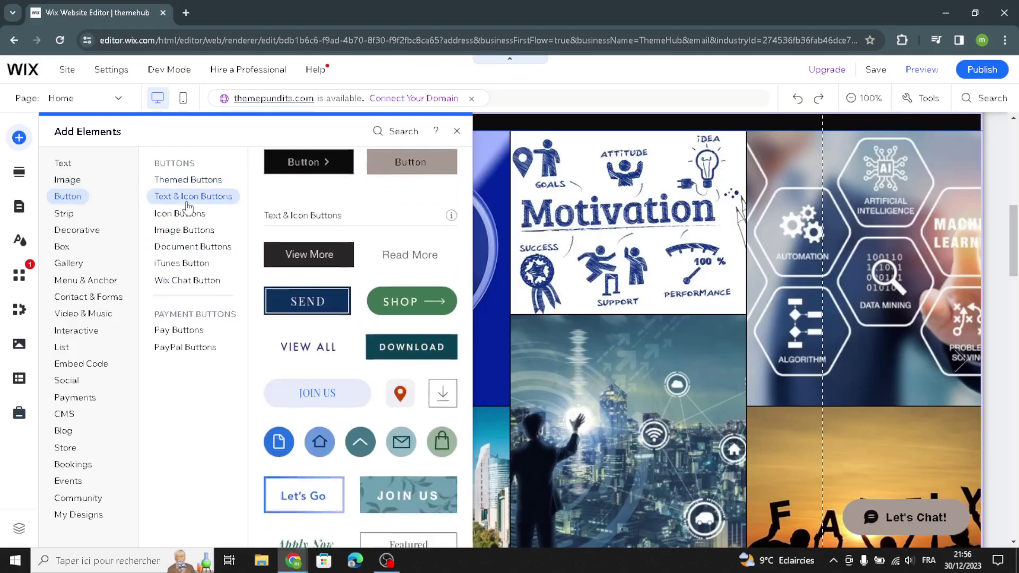
pyautogui.click(195, 214)
pyautogui.click(192, 228)
pyautogui.click(189, 215)
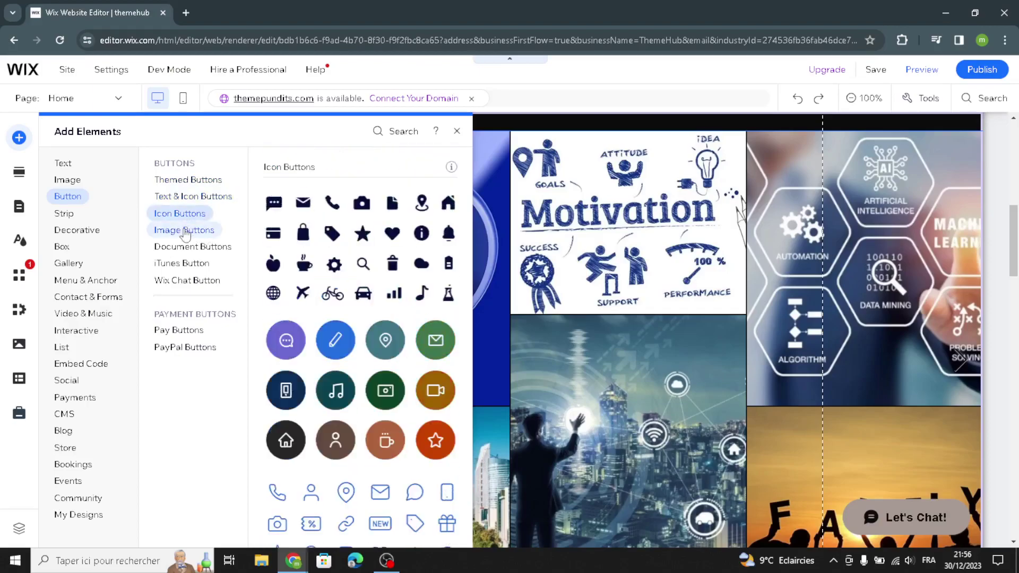
pyautogui.click(187, 230)
pyautogui.click(179, 214)
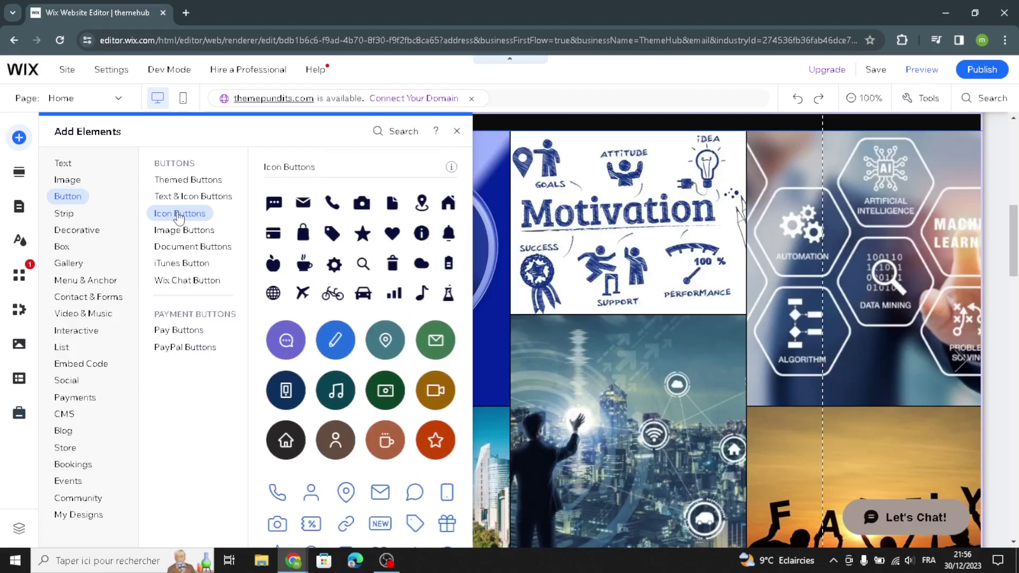
pyautogui.click(179, 179)
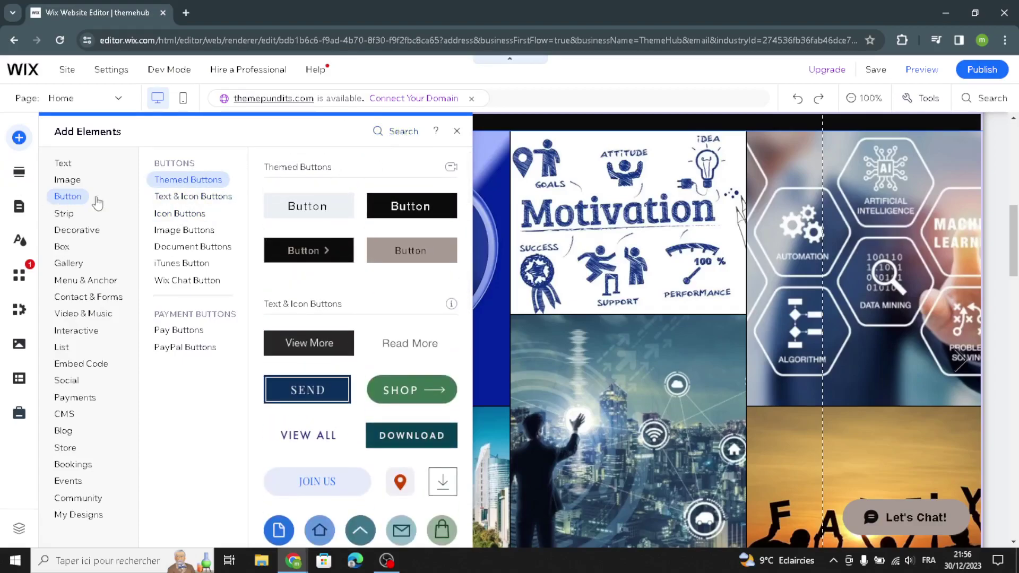
pyautogui.click(181, 213)
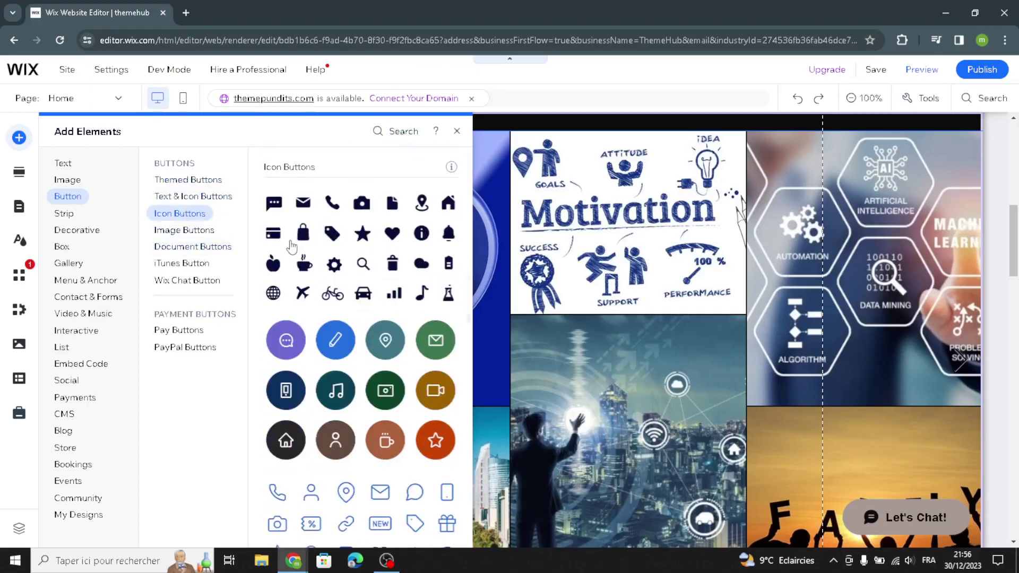
pyautogui.click(190, 348)
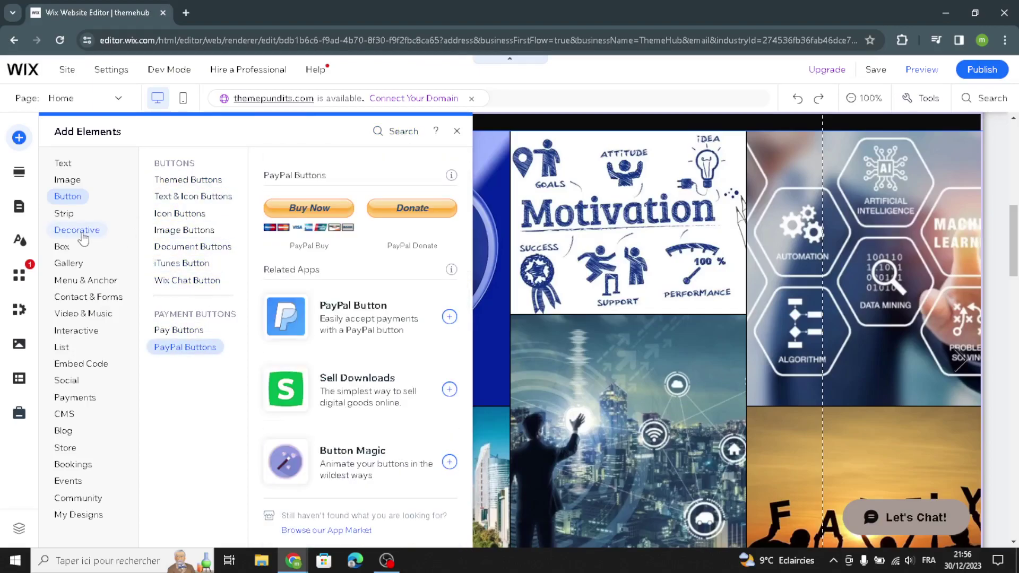
# Browse the decorative elements, including arrows, horizontal lines and vertical lines
pyautogui.moveTo(82, 236)
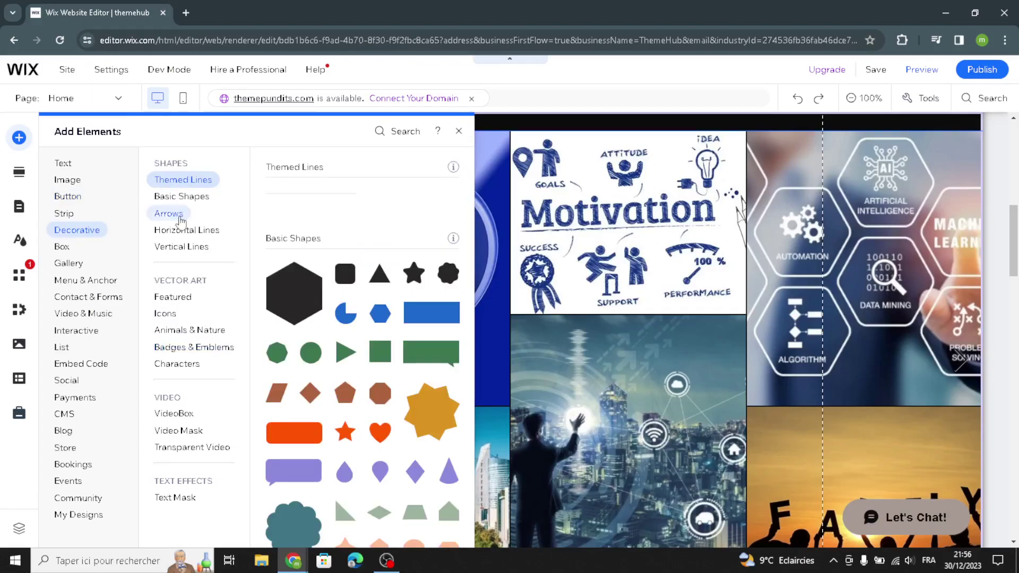
pyautogui.moveTo(174, 216)
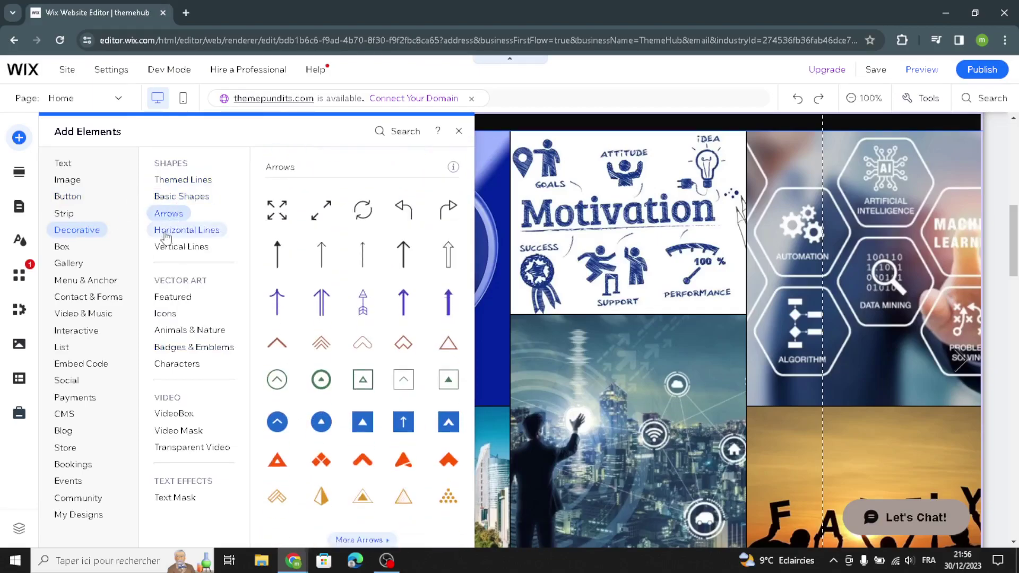
pyautogui.moveTo(170, 250)
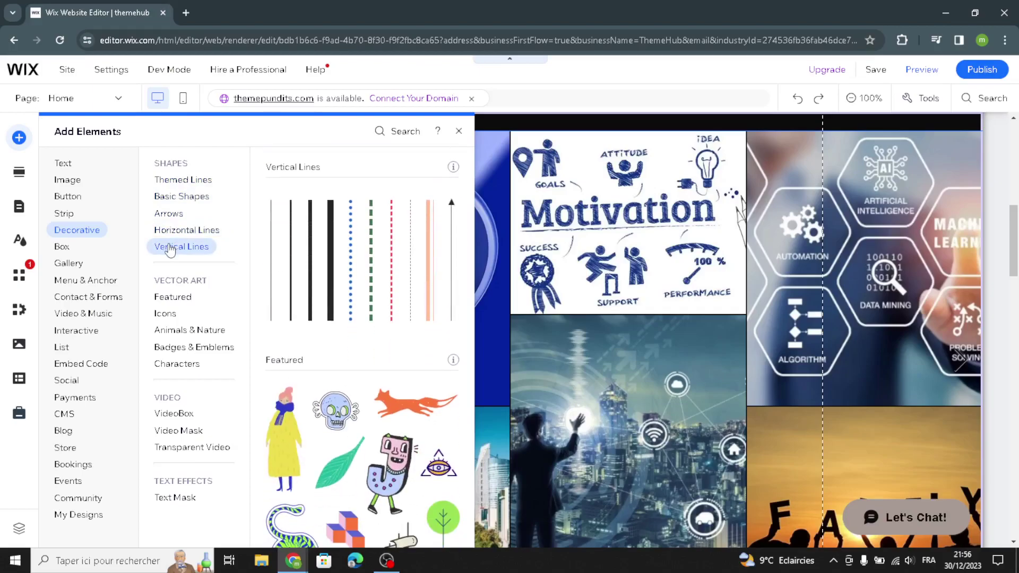
# Look over the Welcome section templates and open the site design settings
pyautogui.click(19, 173)
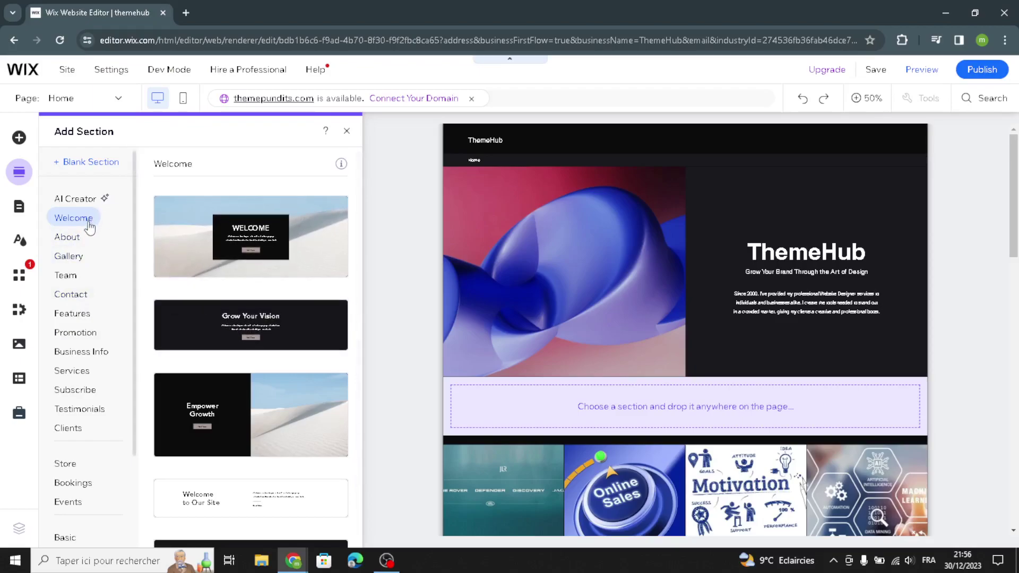
pyautogui.click(20, 243)
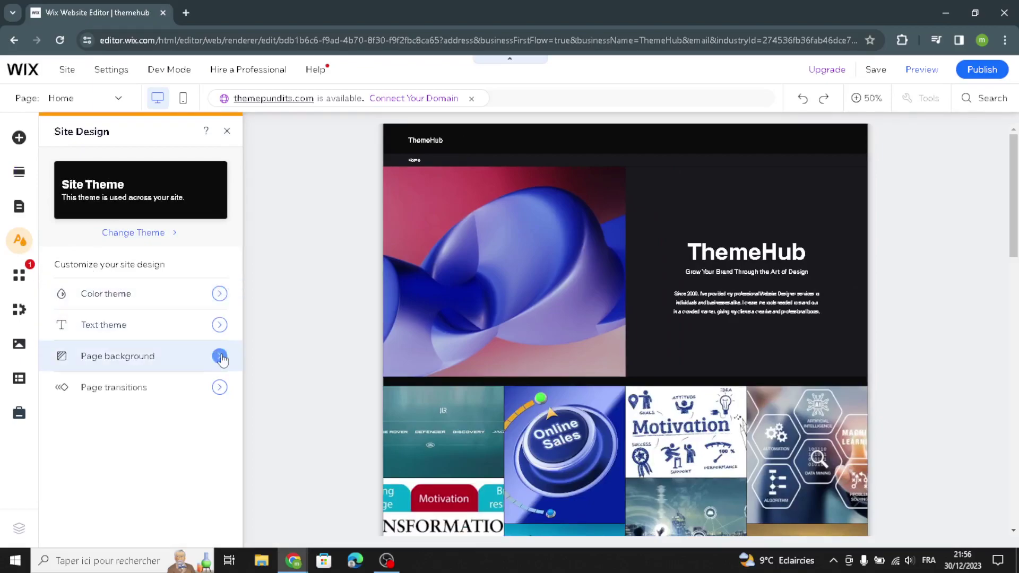
# Leave the site design settings and look over the Quick Edit options for the header and the Welcome section
pyautogui.click(226, 134)
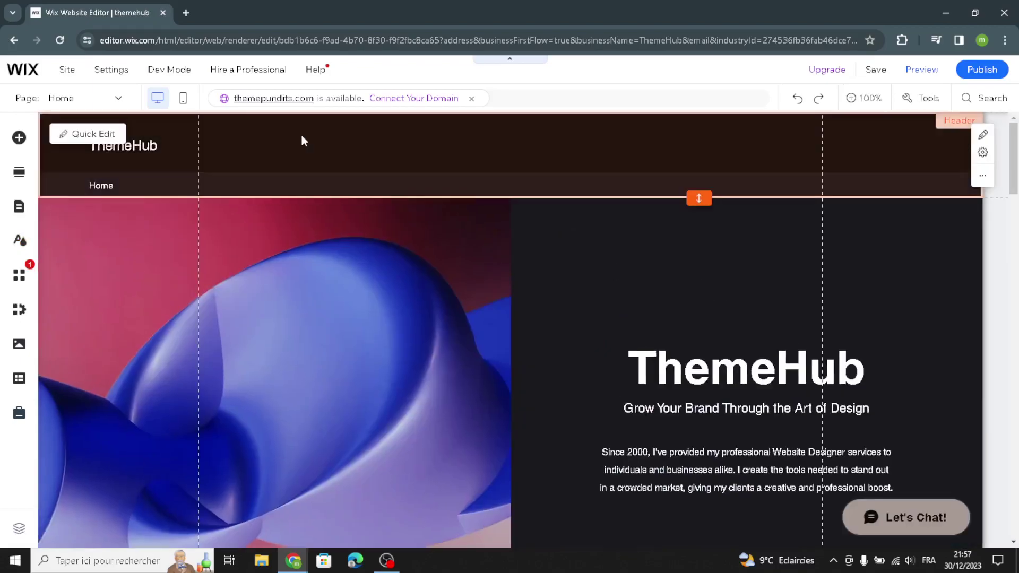
pyautogui.click(94, 135)
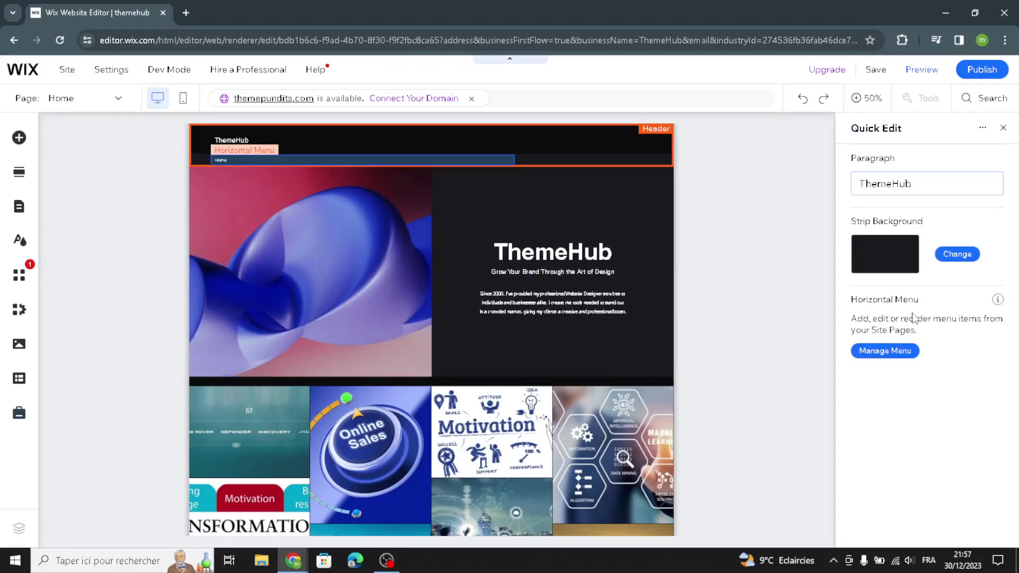
pyautogui.click(564, 275)
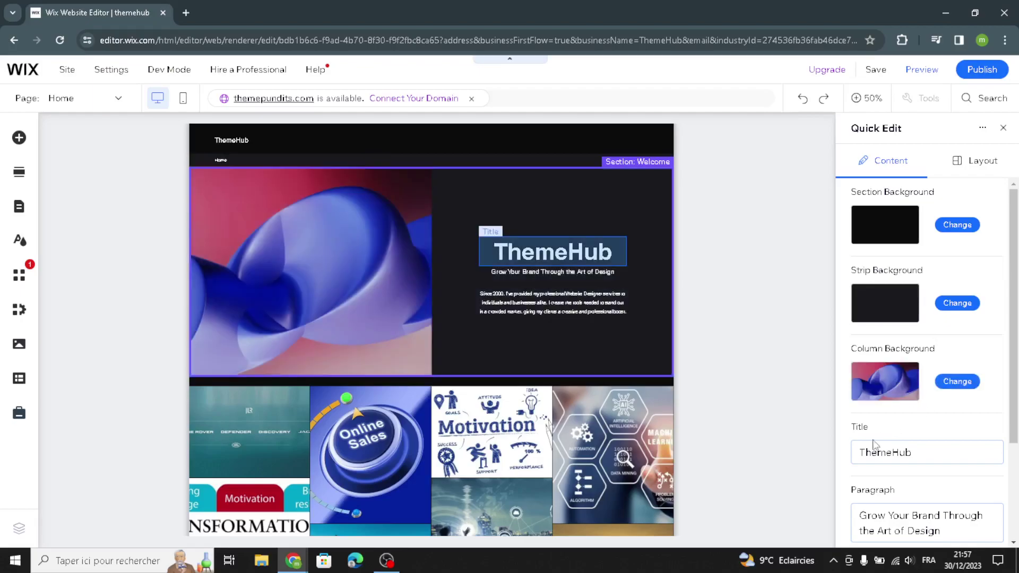
pyautogui.scroll(-3, 878, 510)
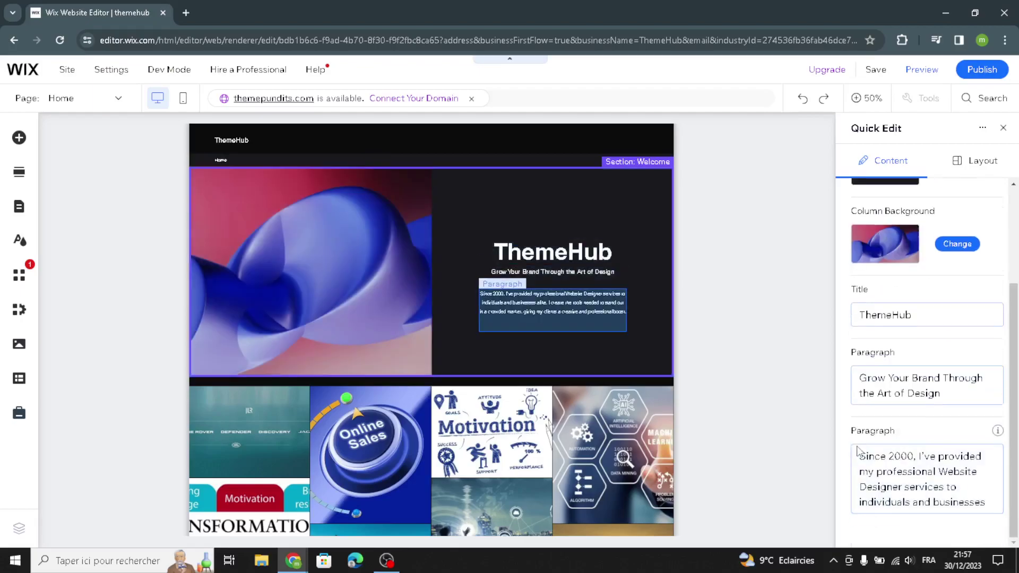
pyautogui.click(1003, 128)
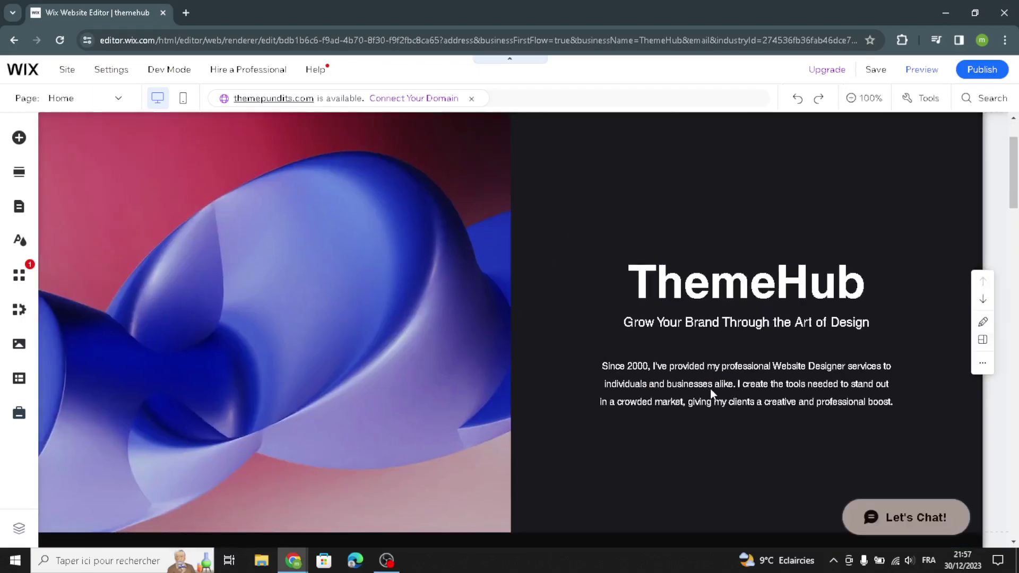
# Replace the Welcome section's paragraph with AI-generated text using the suggested Welcome section prompt
pyautogui.click(672, 425)
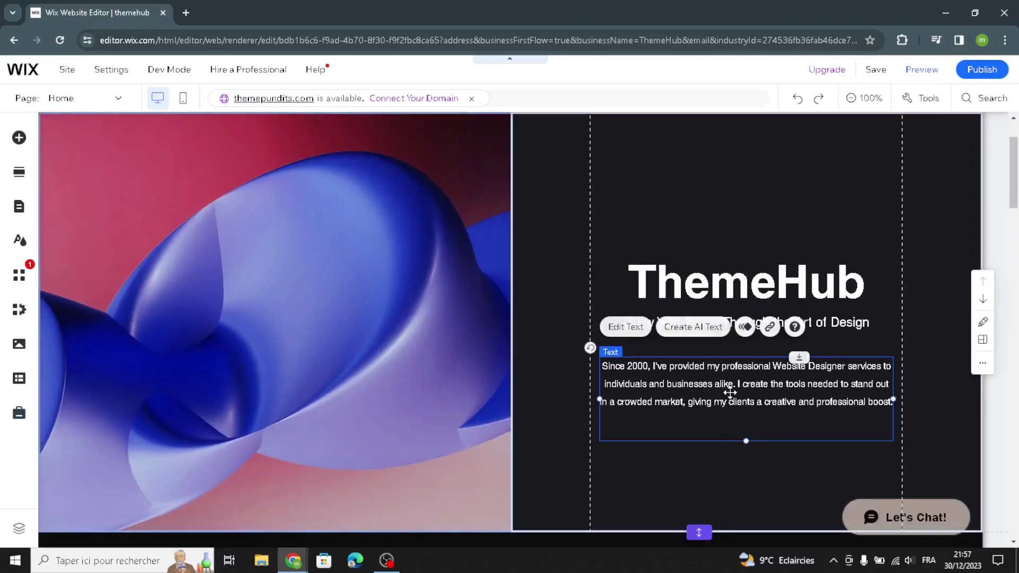
pyautogui.click(694, 327)
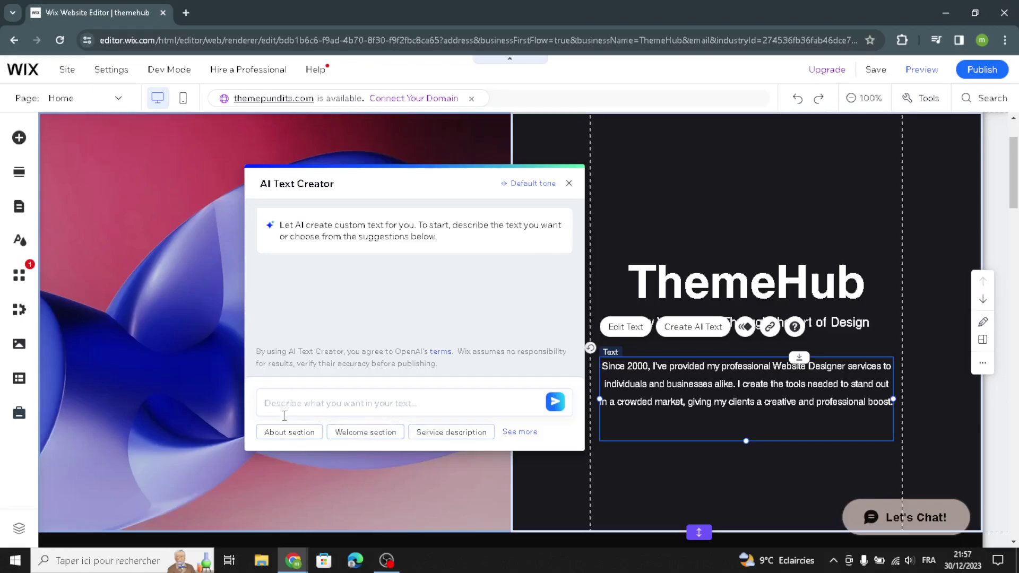
pyautogui.click(366, 433)
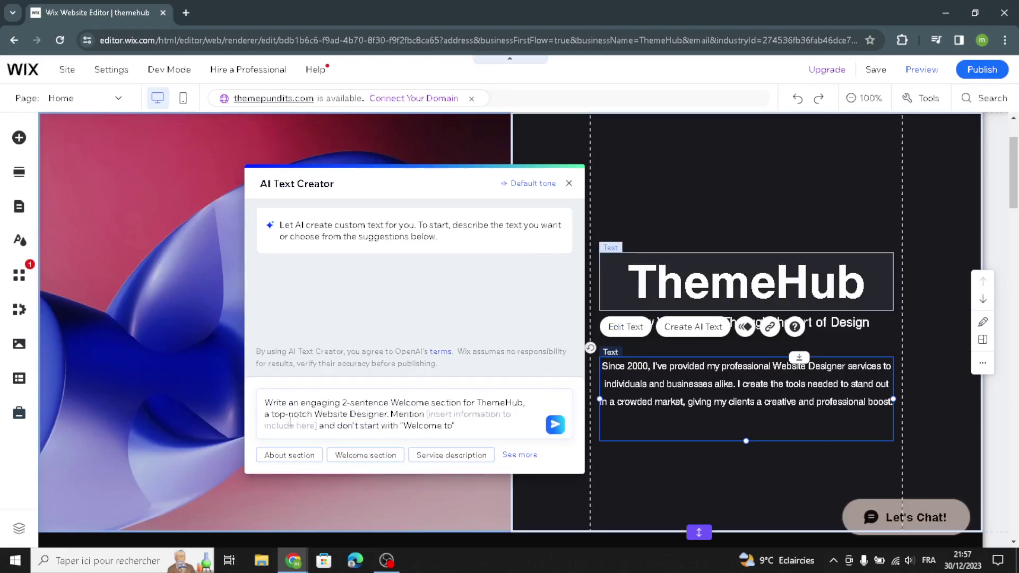
pyautogui.click(555, 427)
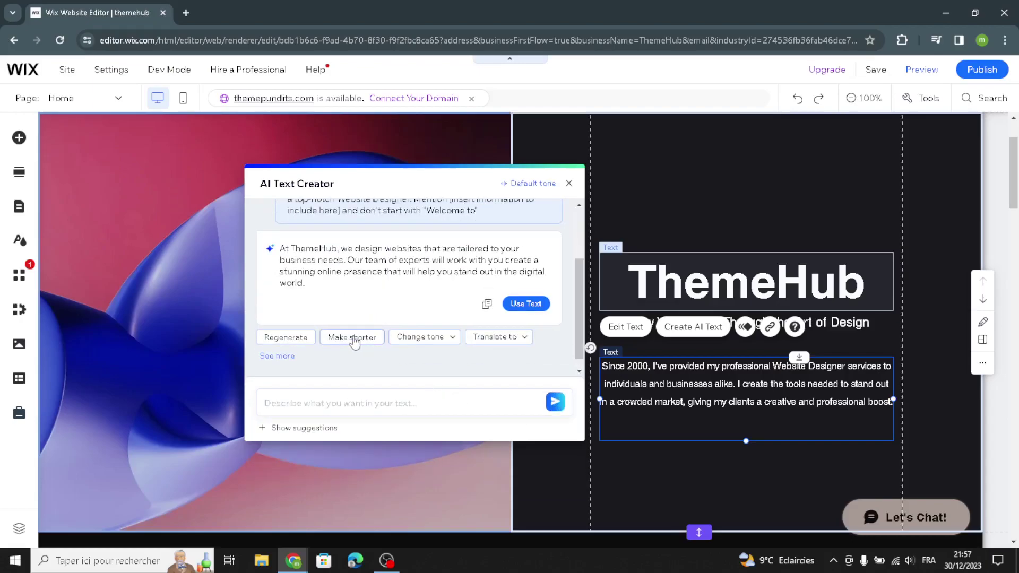
pyautogui.click(529, 312)
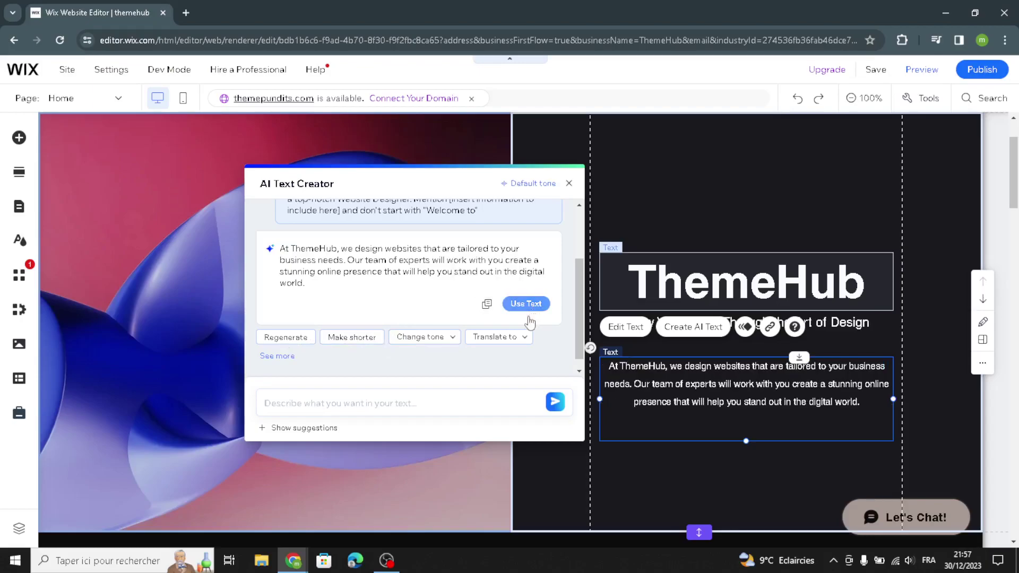
pyautogui.click(569, 183)
# Apply the Paragraph 1 style to the Welcome paragraph and check the available fonts, keeping Helvetica
pyautogui.click(624, 327)
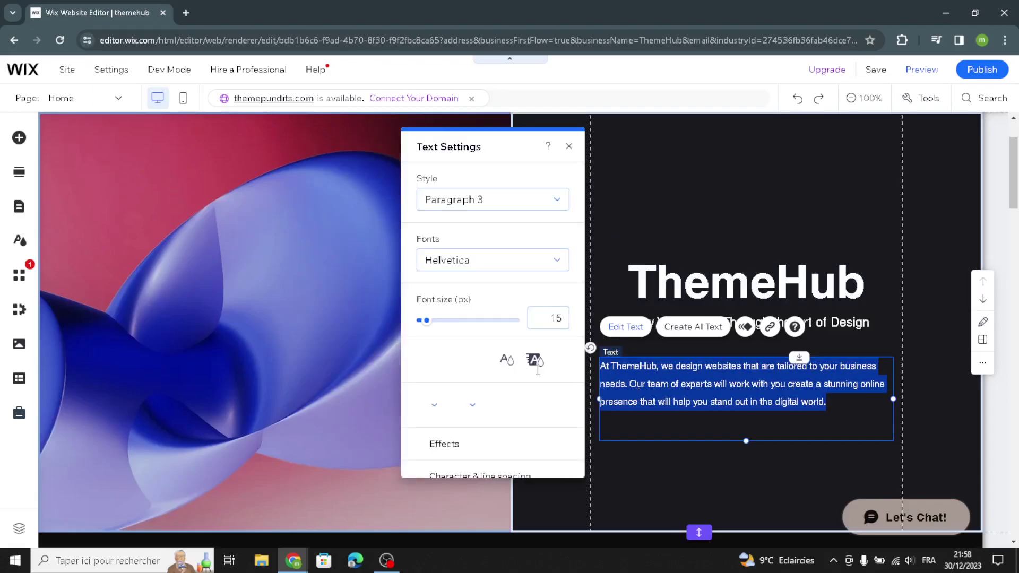
pyautogui.click(473, 206)
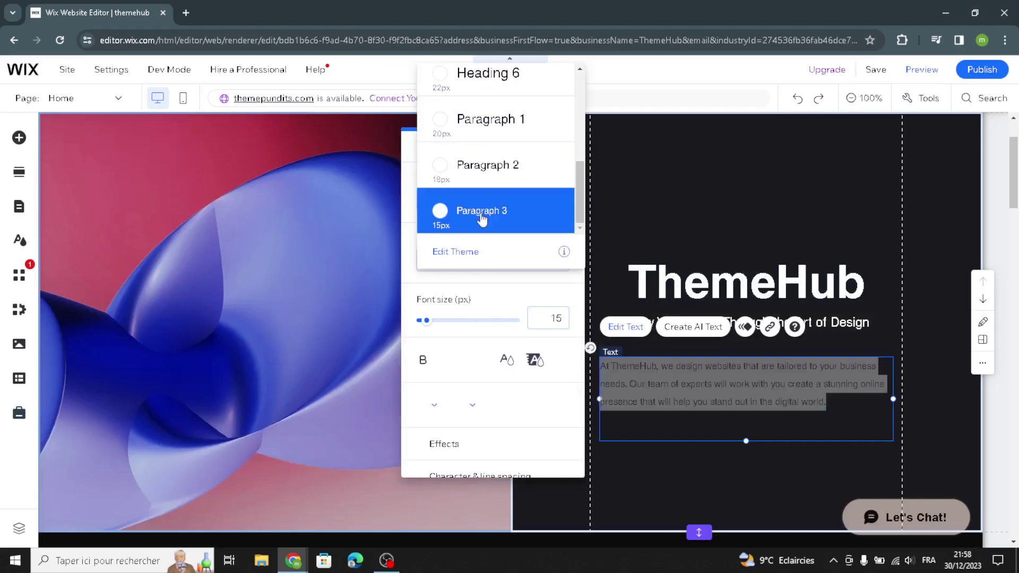
pyautogui.click(481, 121)
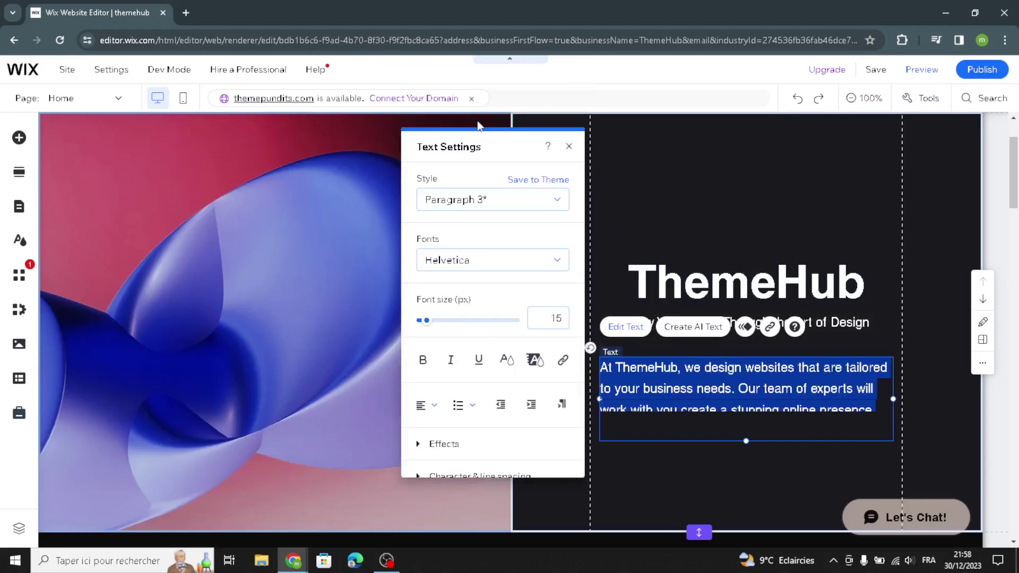
pyautogui.click(482, 265)
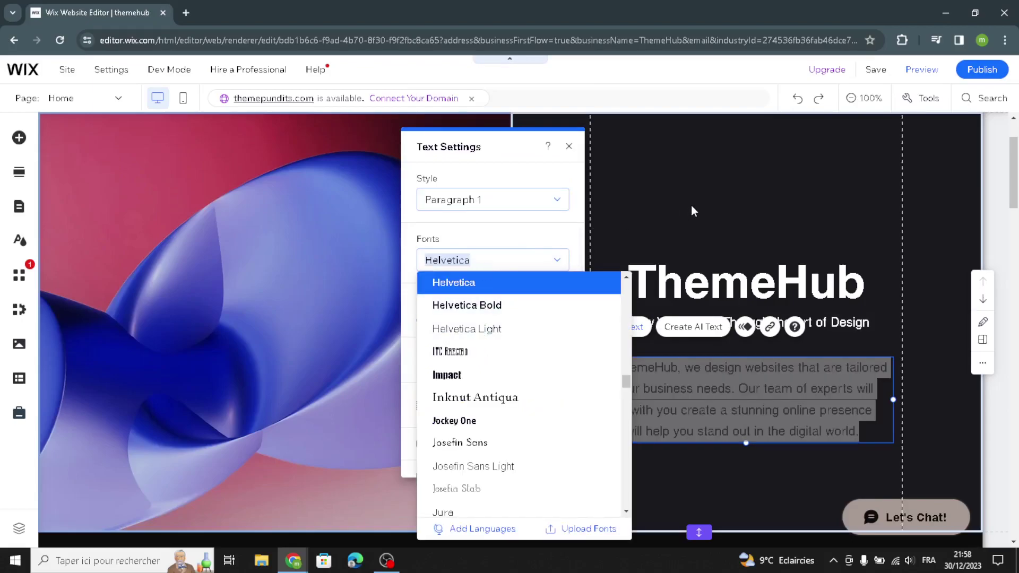
pyautogui.click(672, 231)
pyautogui.click(647, 223)
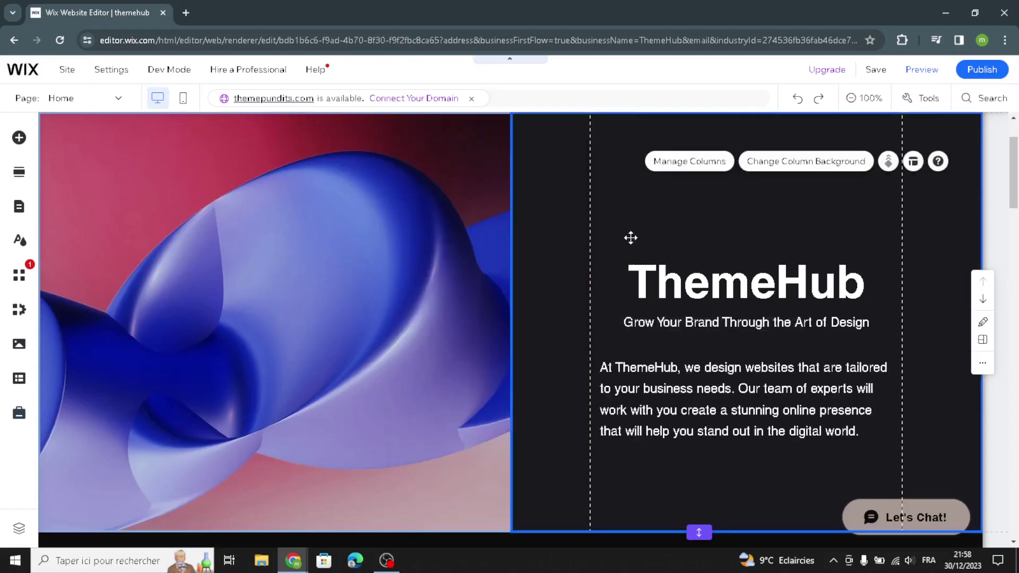
# Look over the Gallery section and examine the images in its media organizer
pyautogui.scroll(-5, 609, 289)
pyautogui.scroll(-2, 597, 390)
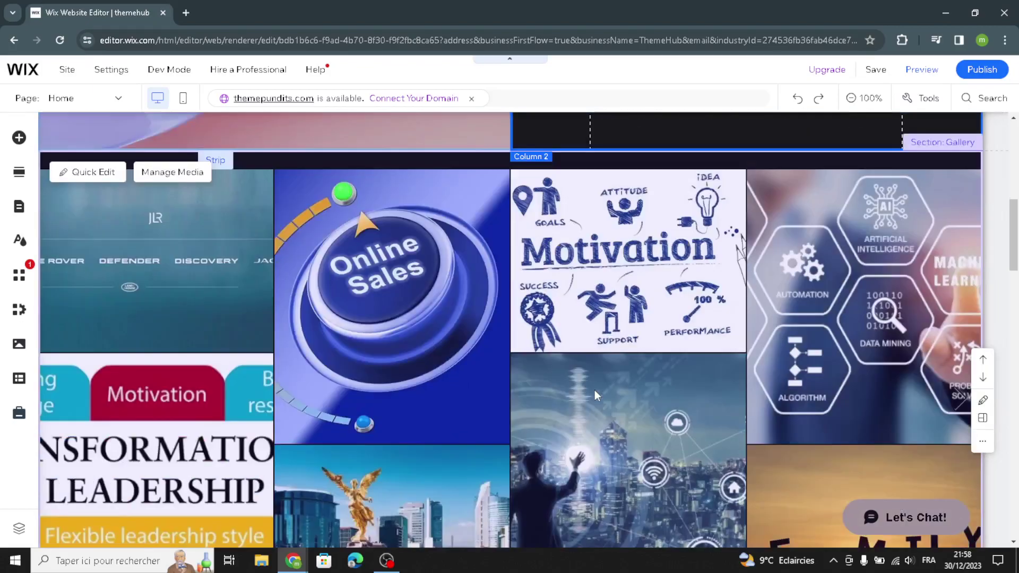
pyautogui.scroll(-1, 557, 340)
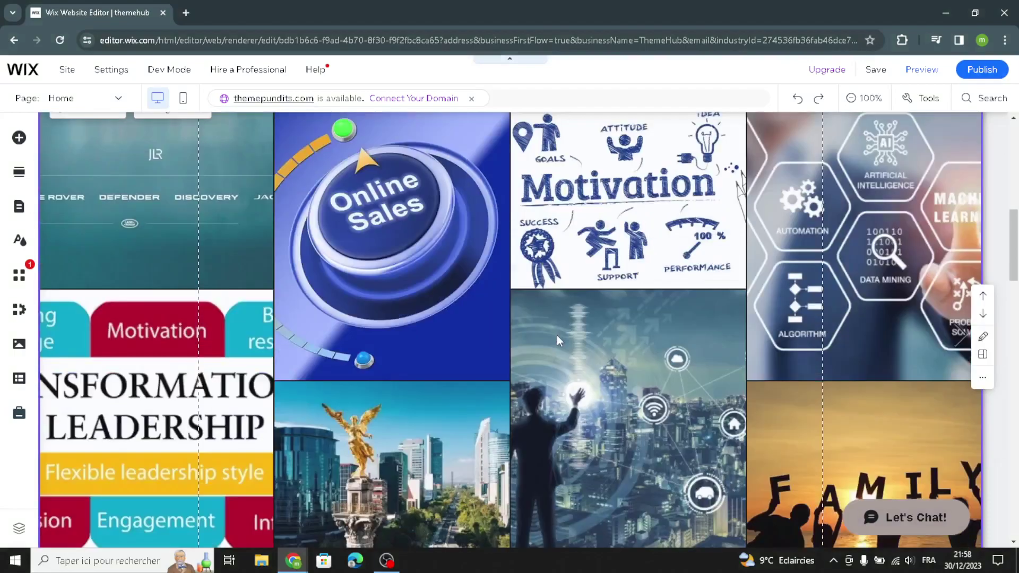
pyautogui.scroll(-3, 555, 335)
pyautogui.scroll(4, 555, 334)
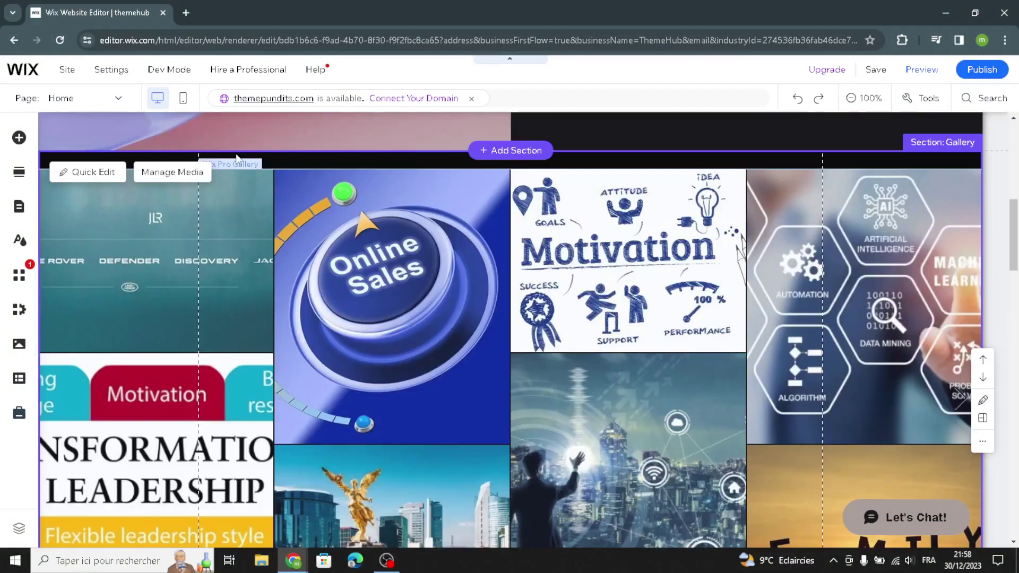
pyautogui.click(171, 177)
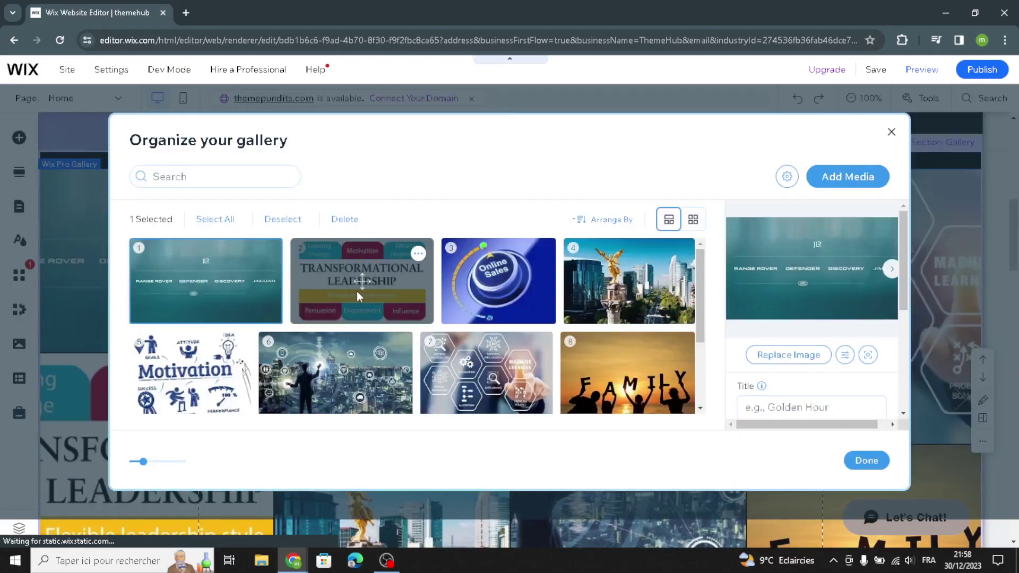
pyautogui.scroll(-2, 499, 350)
pyautogui.scroll(2, 499, 352)
pyautogui.scroll(-2, 470, 355)
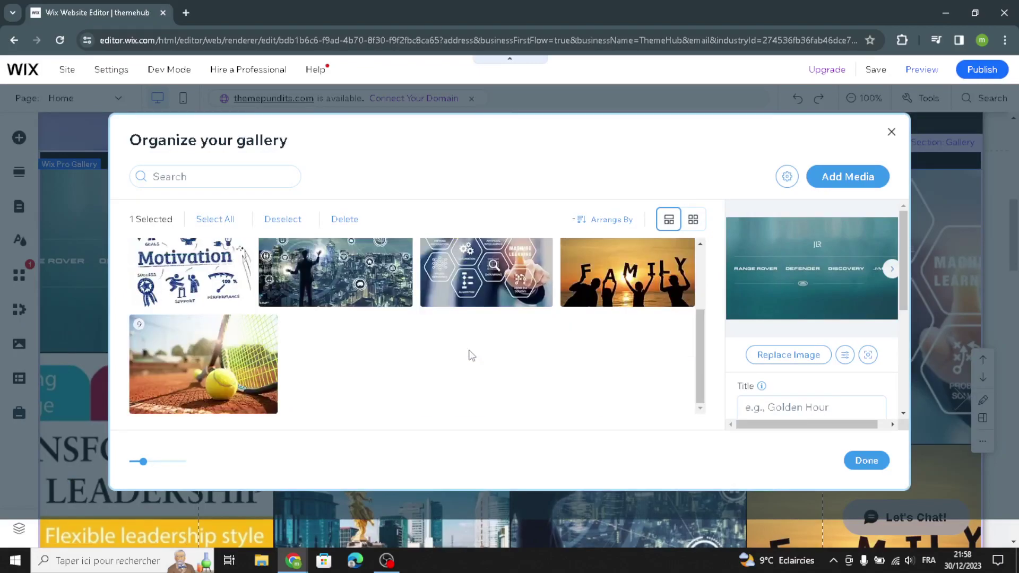
# Start adding an image to the gallery and search the media library for "website themes"
pyautogui.click(849, 176)
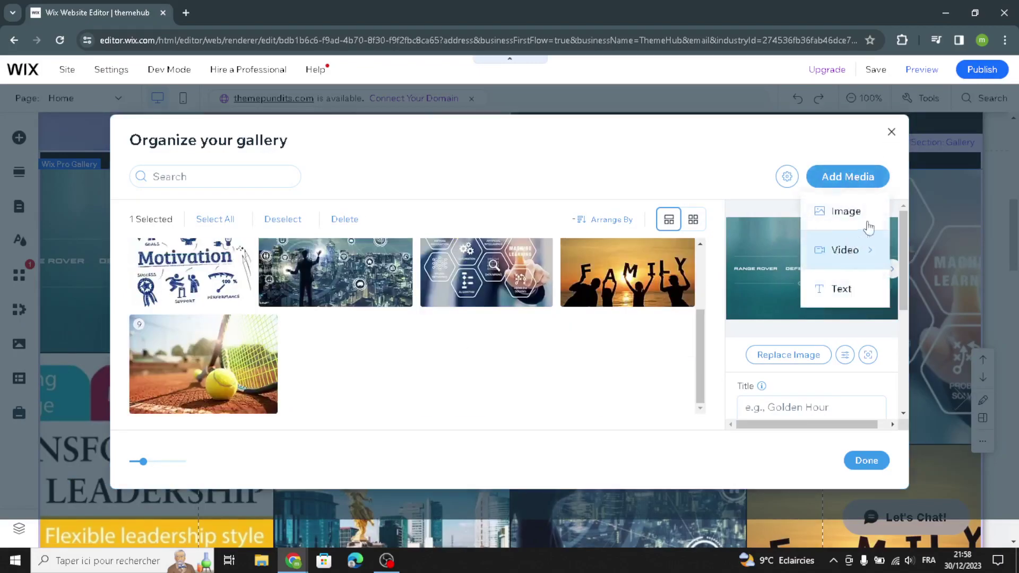
pyautogui.click(846, 214)
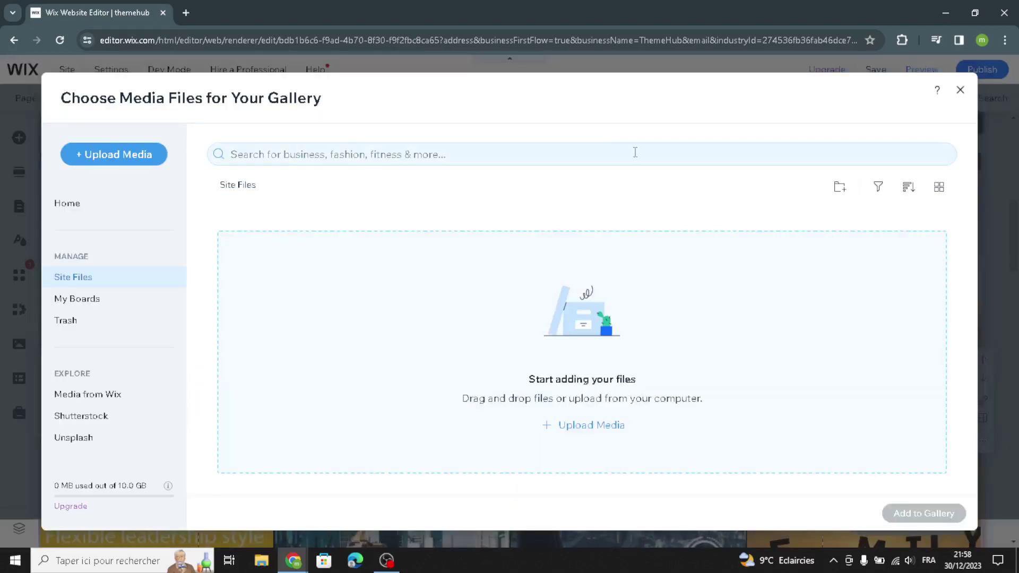
pyautogui.click(540, 154)
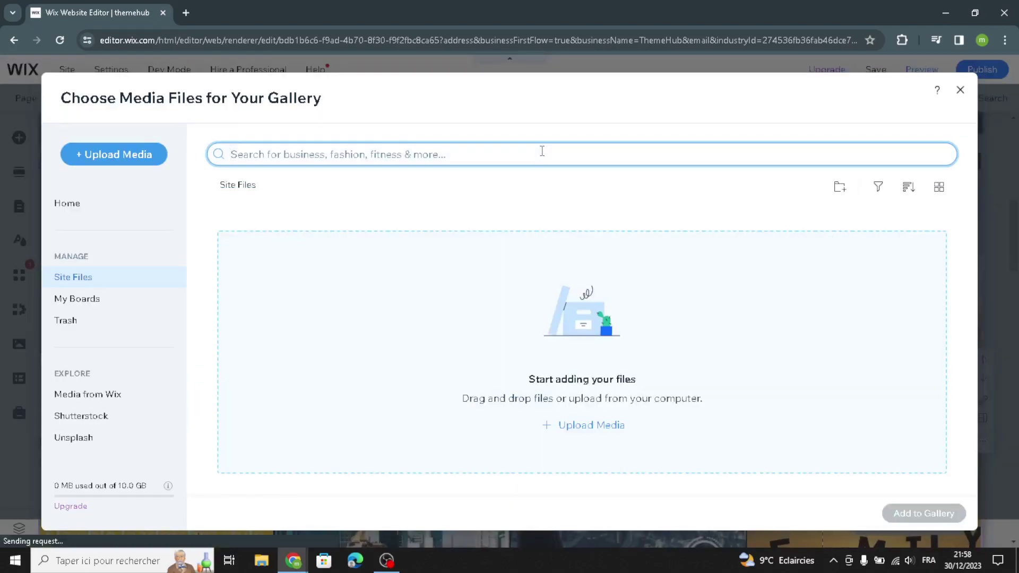
pyautogui.write('website themes')
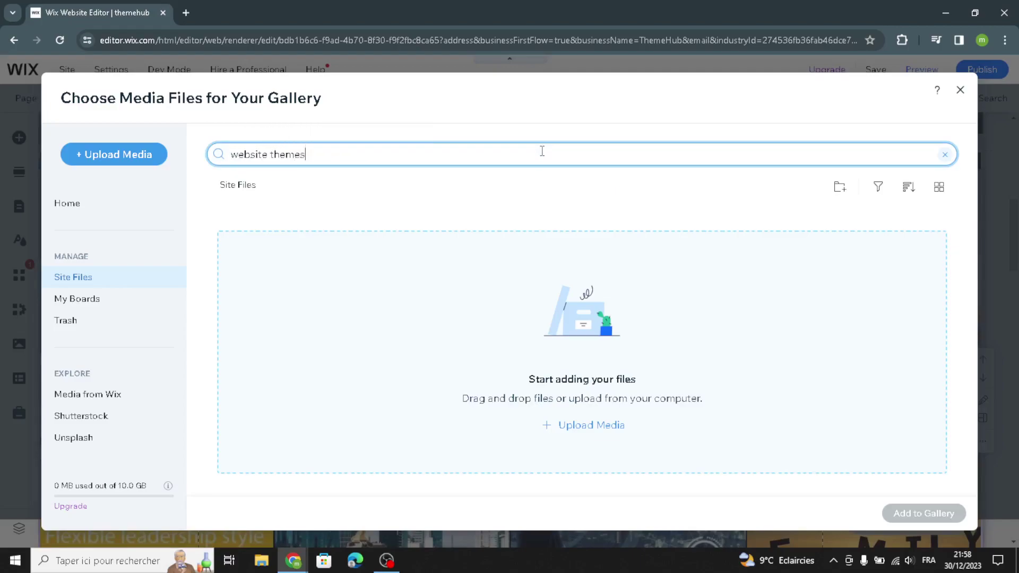
pyautogui.press('Return')
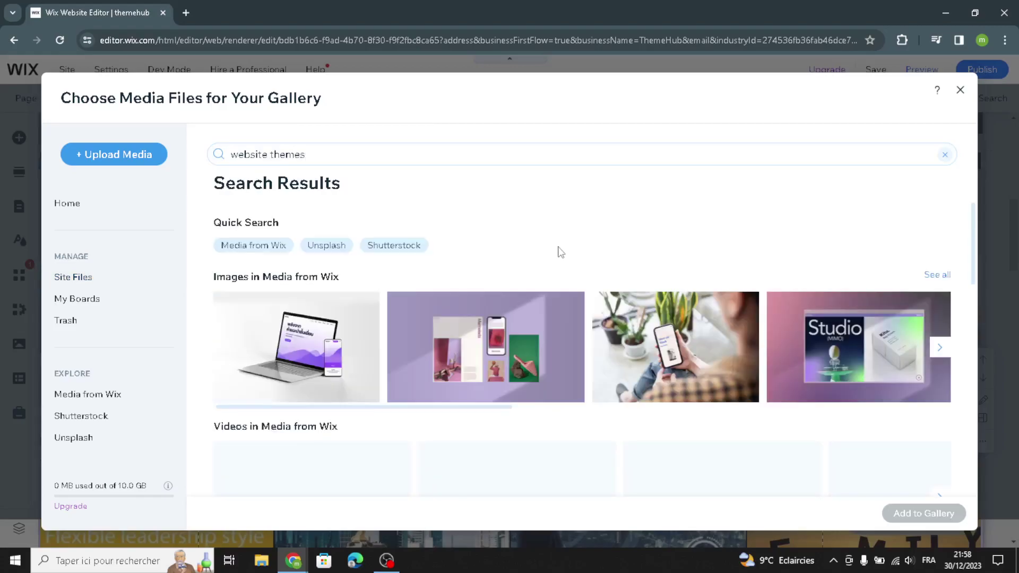
# Add the "Studio" website mockup image from the Media from Wix results to the gallery and finish organizing it
pyautogui.scroll(-2, 644, 294)
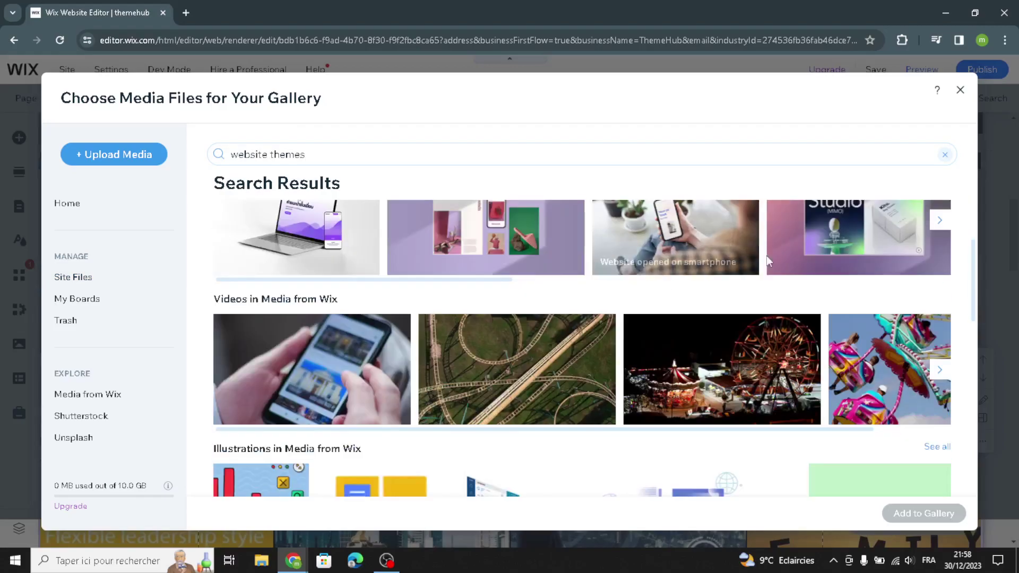
pyautogui.click(849, 239)
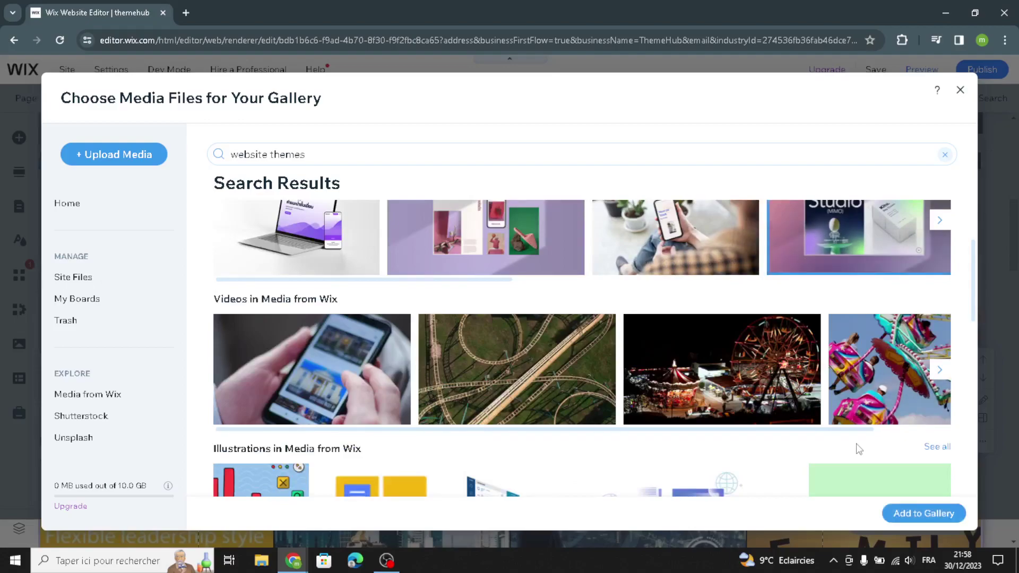
pyautogui.click(919, 523)
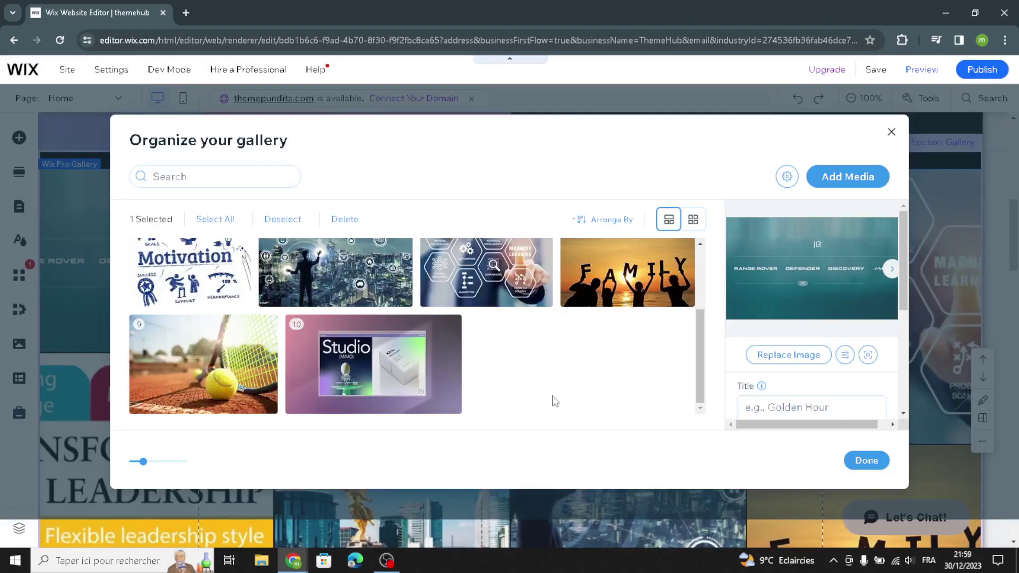
pyautogui.click(861, 459)
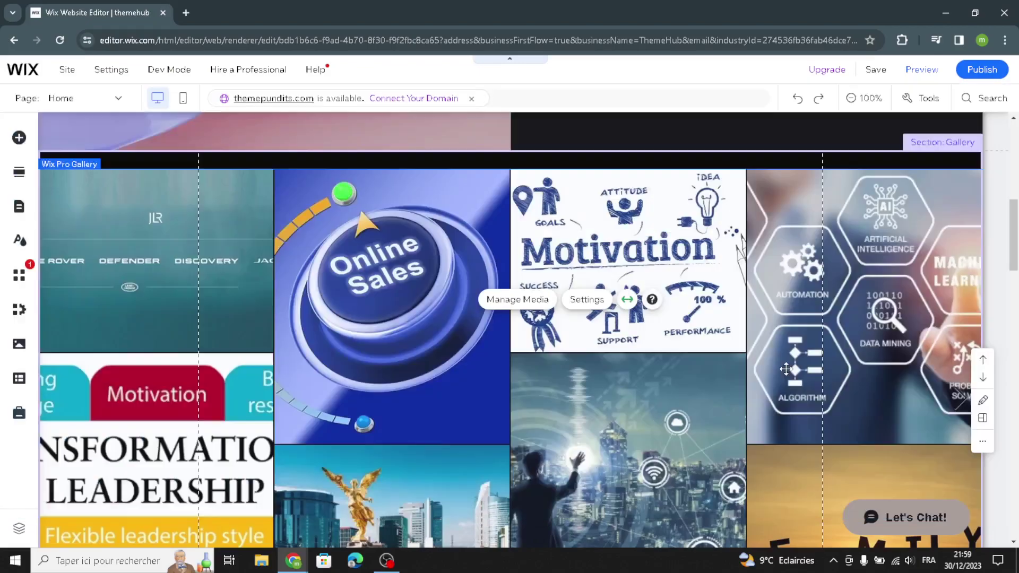
# Replace the My Story paragraph with AI-generated text using the suggested four-sentence About section prompt for ThemeHub
pyautogui.scroll(-3, 643, 345)
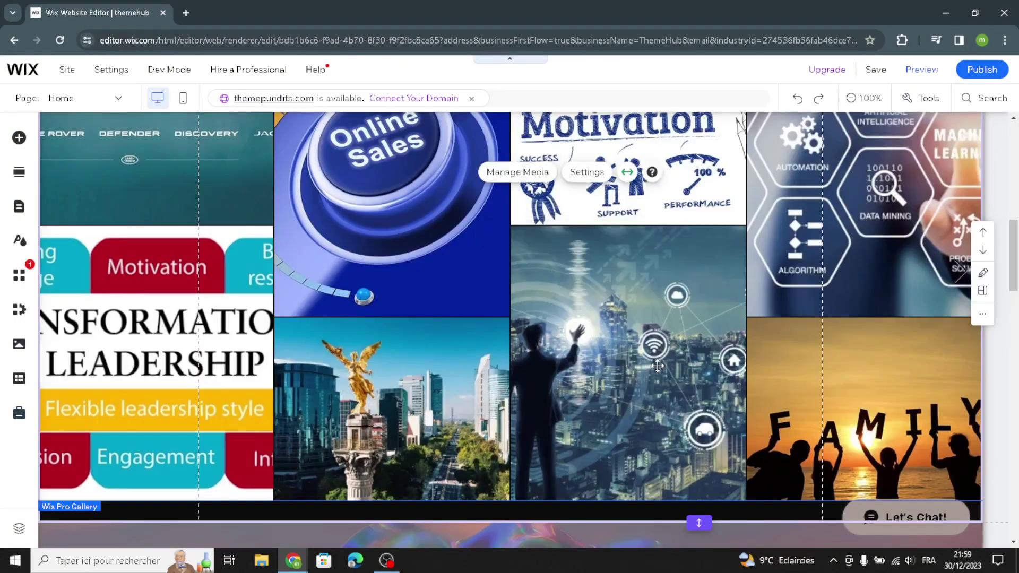
pyautogui.scroll(-4, 660, 372)
pyautogui.scroll(-1, 660, 372)
pyautogui.click(749, 350)
pyautogui.scroll(-2, 739, 356)
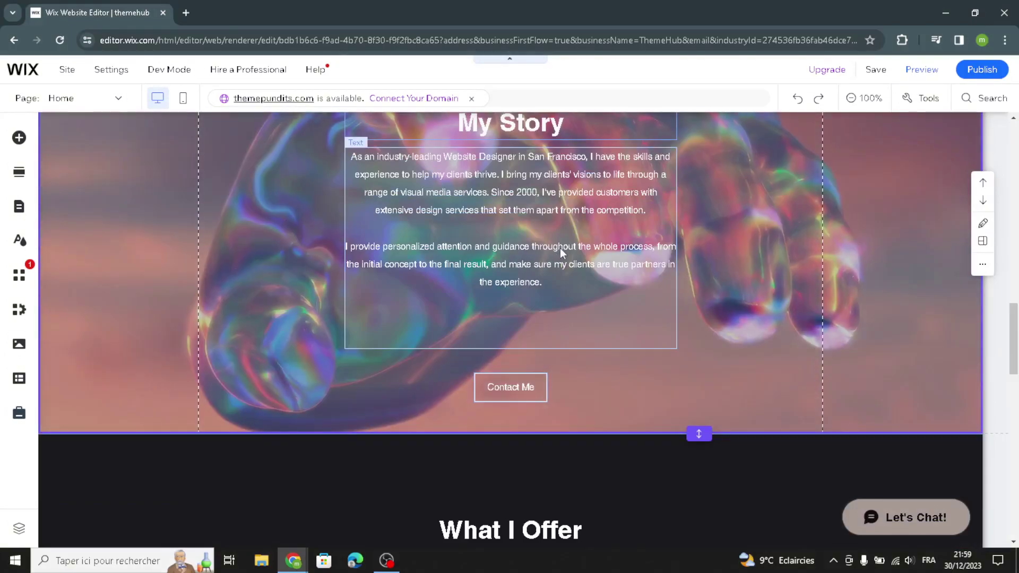
pyautogui.click(559, 247)
pyautogui.click(454, 378)
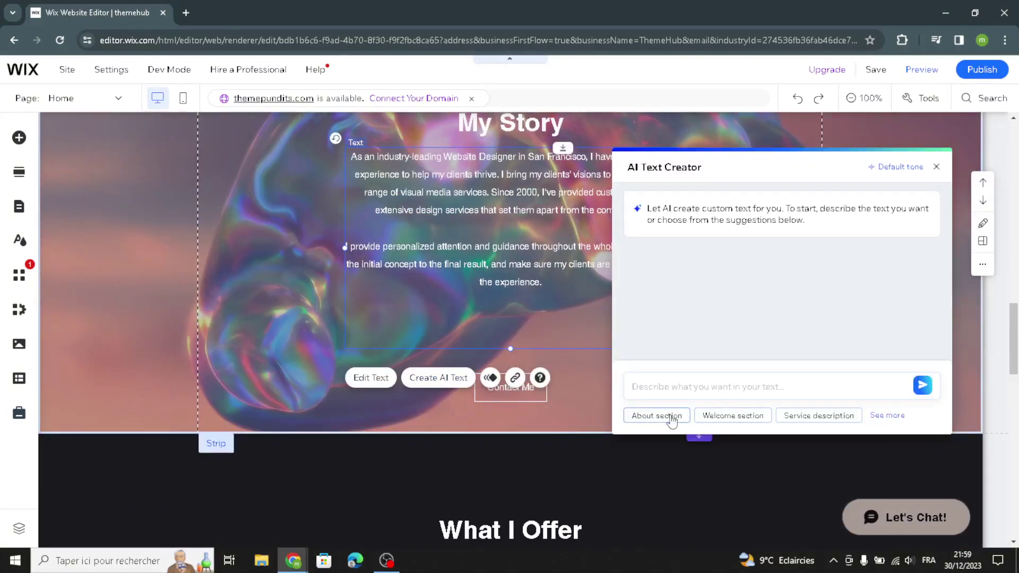
pyautogui.click(684, 416)
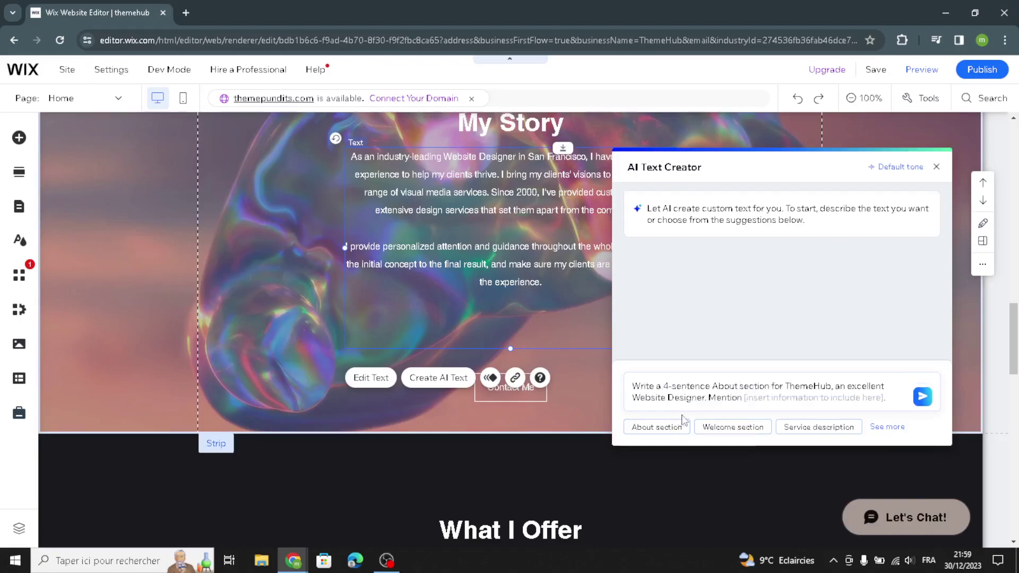
pyautogui.click(923, 397)
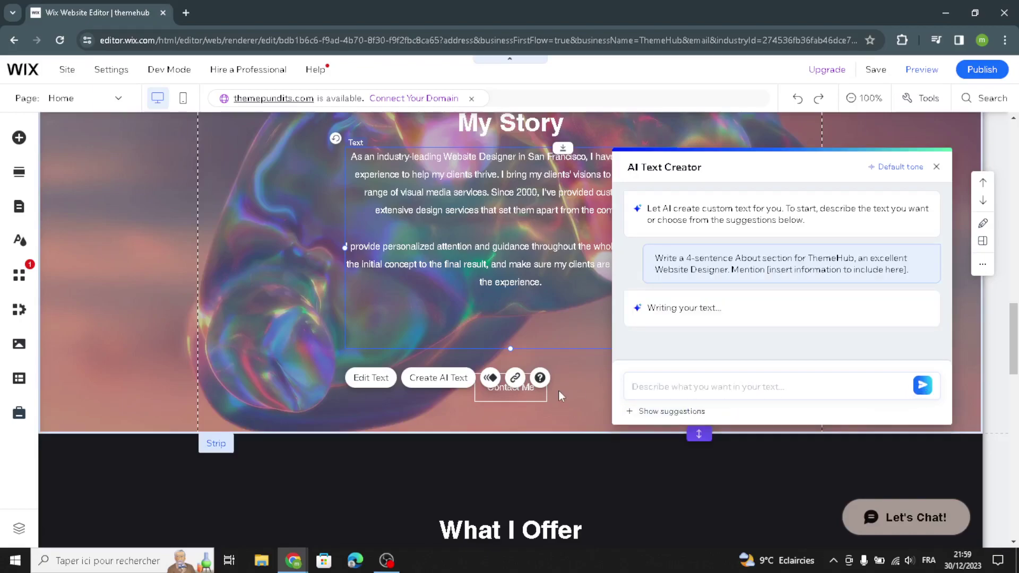
pyautogui.click(893, 276)
pyautogui.scroll(2, 112, 316)
pyautogui.scroll(1, 112, 329)
pyautogui.scroll(-4, 113, 339)
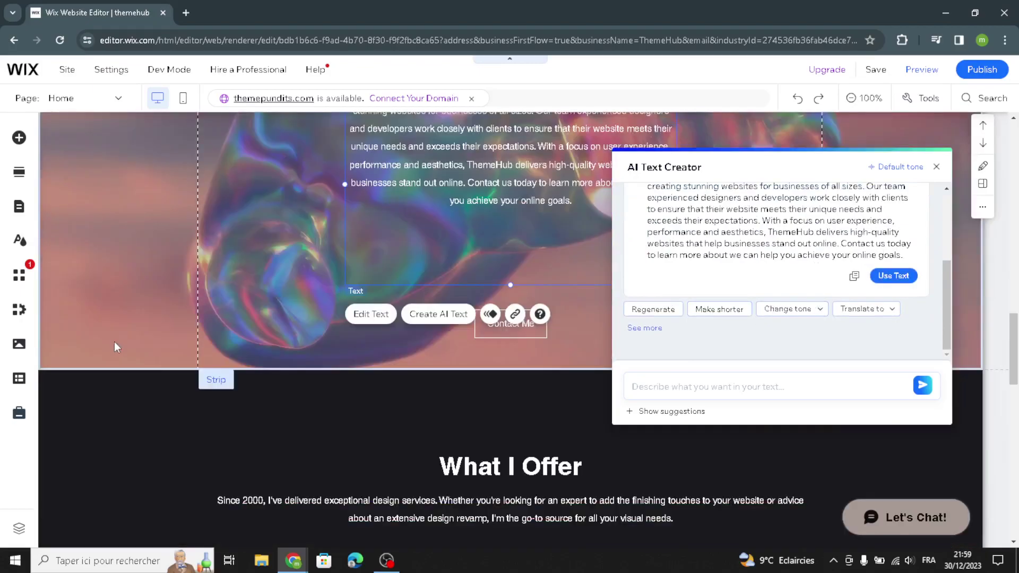
# Leave the AI text creator and look over the What I Offer section with its three service images and captions
pyautogui.scroll(-1, 127, 345)
pyautogui.click(221, 368)
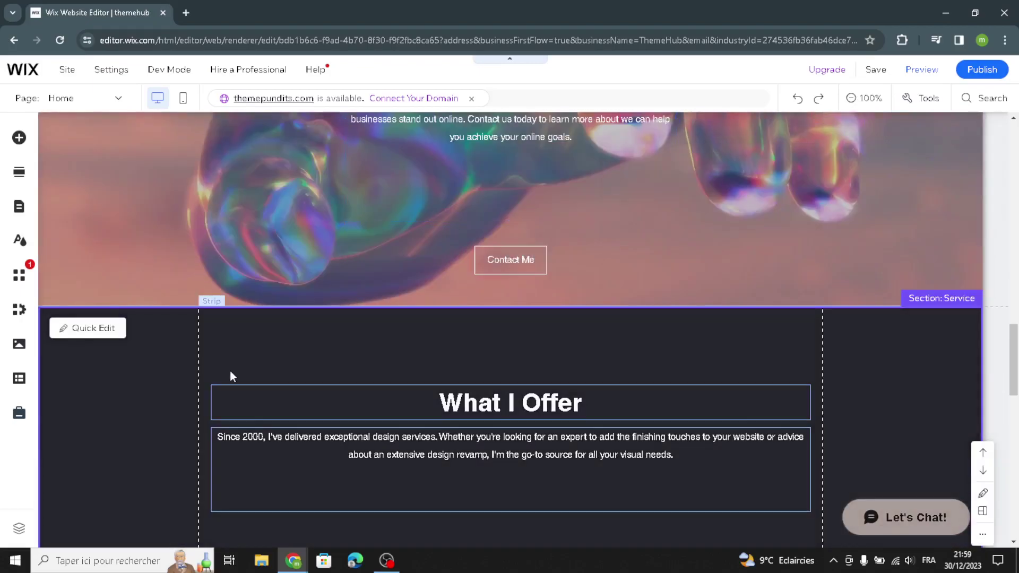
pyautogui.scroll(-5, 230, 376)
pyautogui.scroll(2, 230, 376)
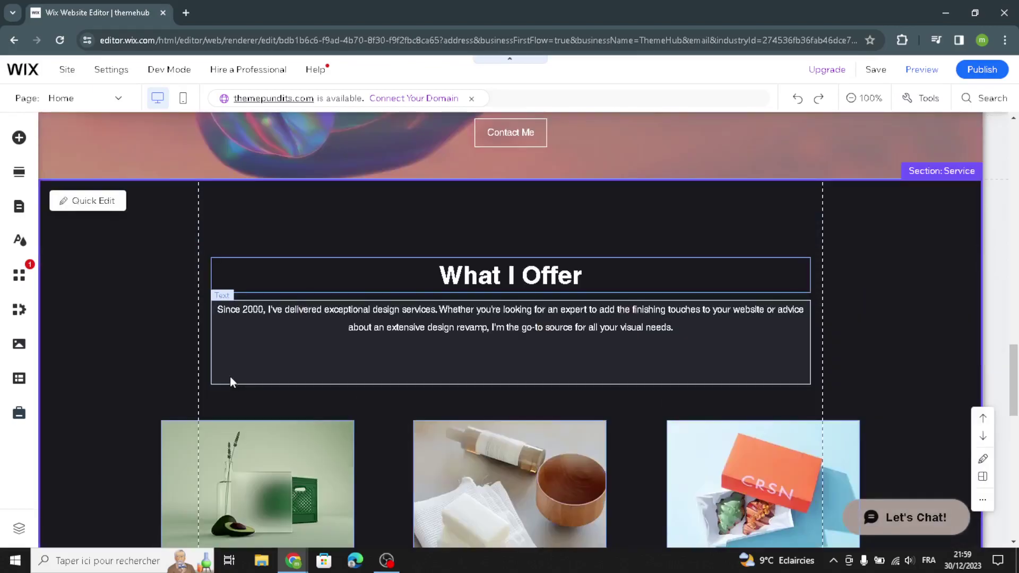
pyautogui.scroll(-1, 281, 385)
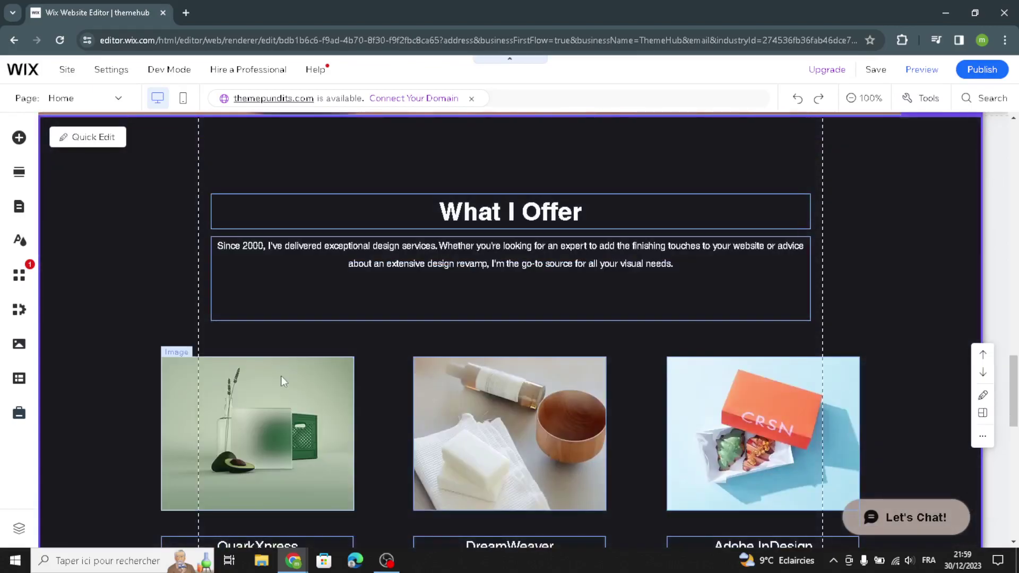
pyautogui.scroll(-3, 279, 393)
pyautogui.scroll(5, 282, 376)
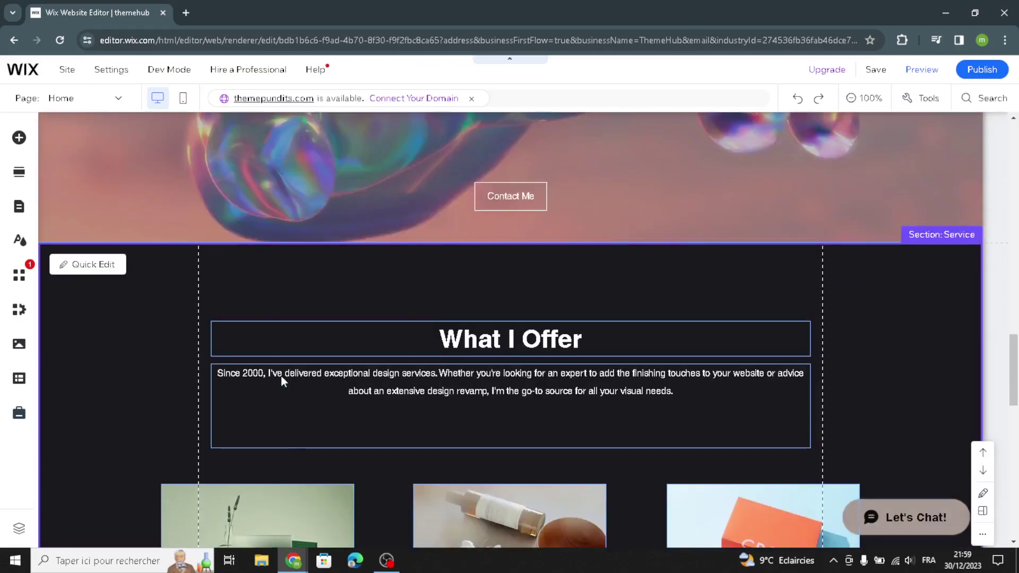
pyautogui.scroll(-8, 281, 376)
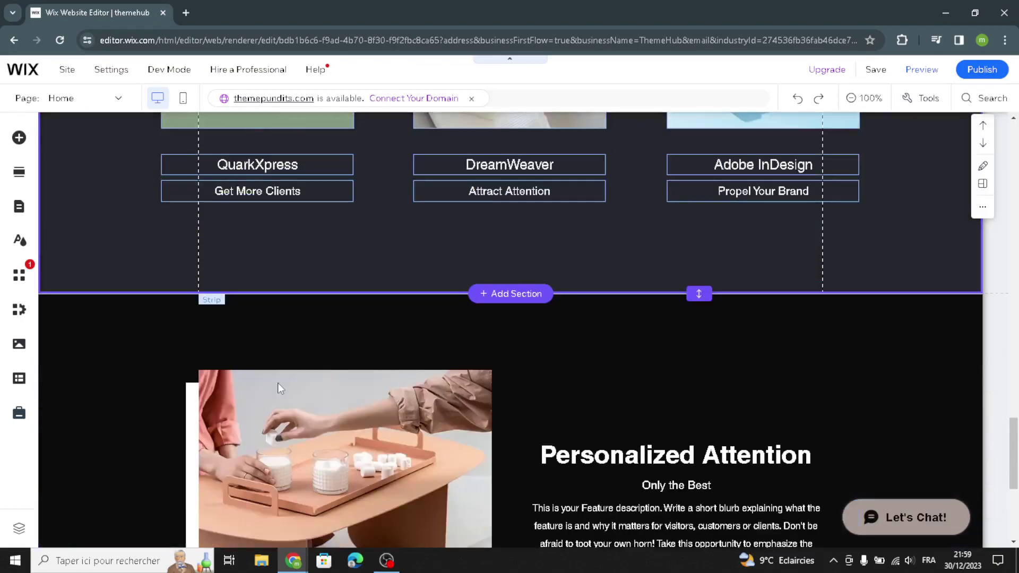
# Examine the Personalized Attention section and the footer, and review the home page back up to its header
pyautogui.scroll(-2, 278, 383)
pyautogui.scroll(-1, 278, 384)
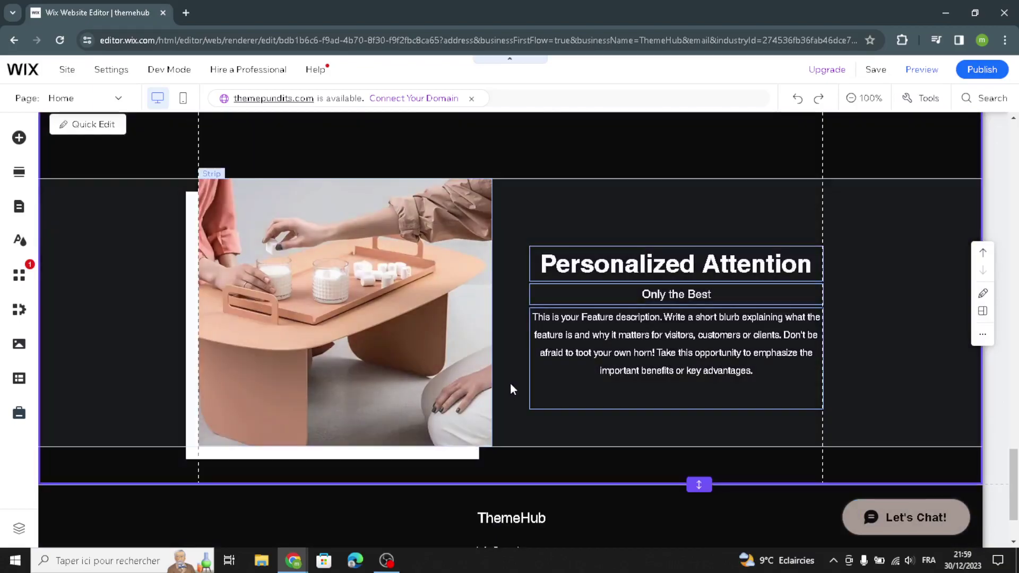
pyautogui.scroll(2, 626, 325)
pyautogui.scroll(-1, 624, 336)
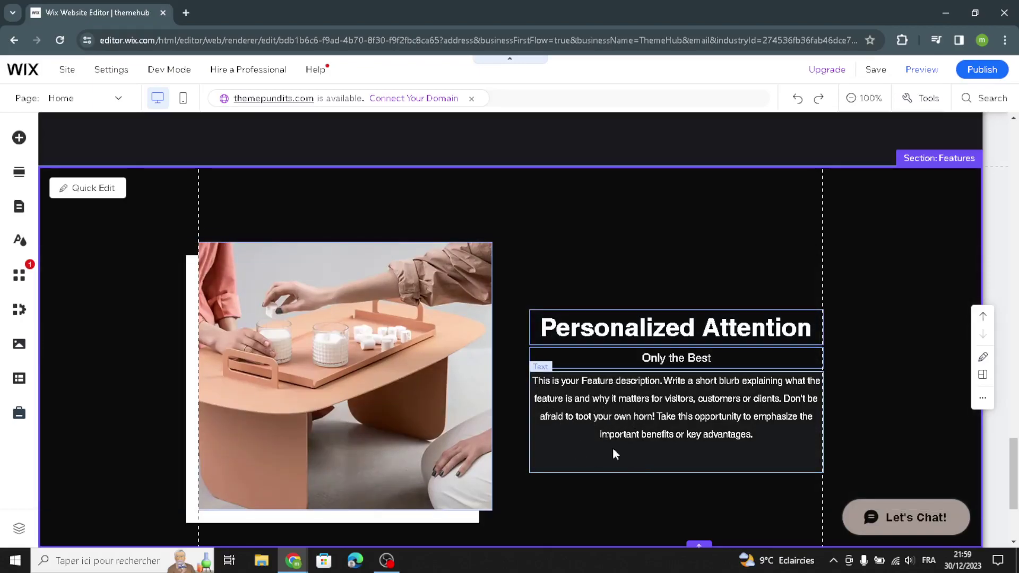
pyautogui.scroll(-3, 573, 455)
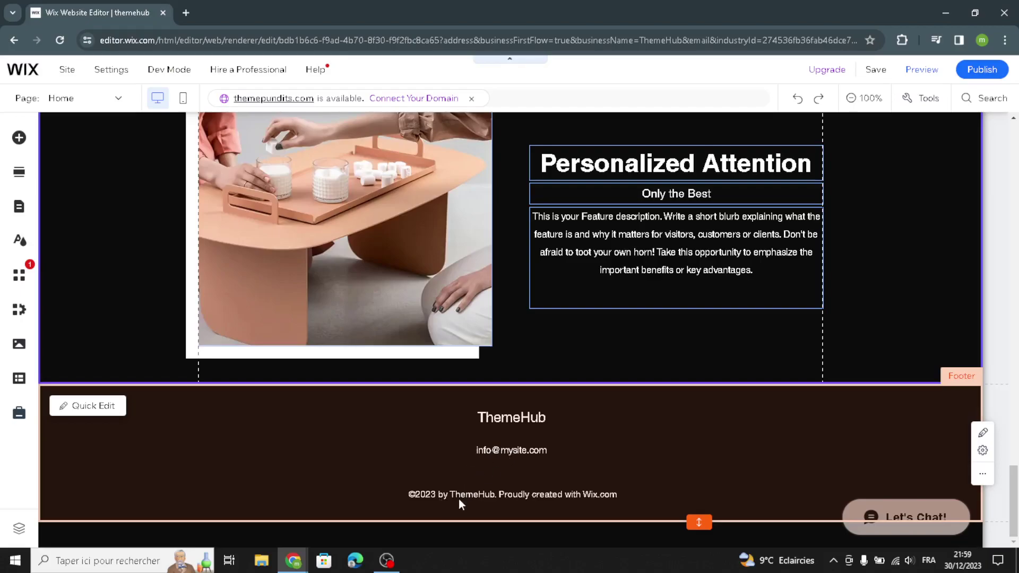
pyautogui.scroll(20, 633, 345)
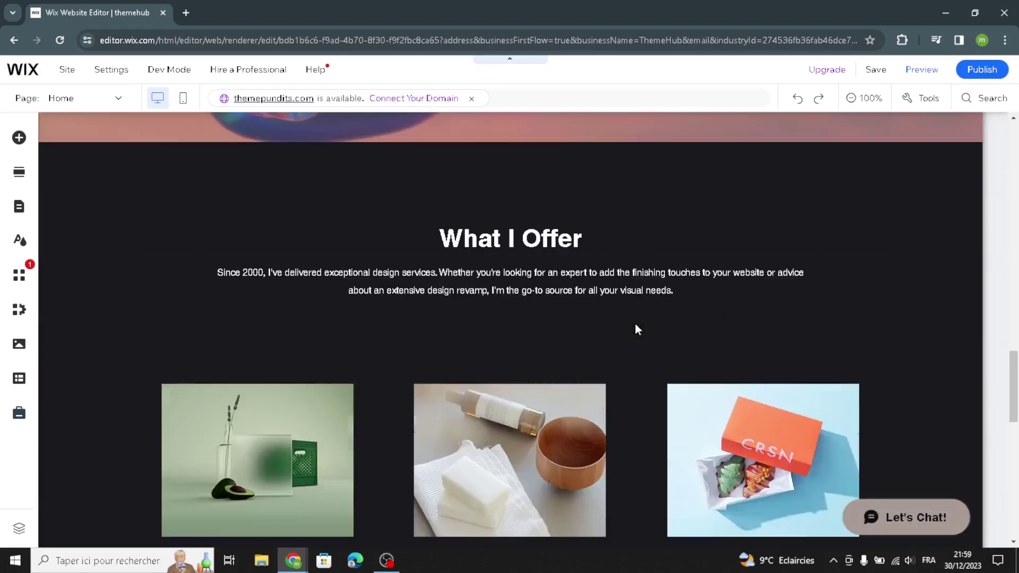
pyautogui.scroll(3, 658, 329)
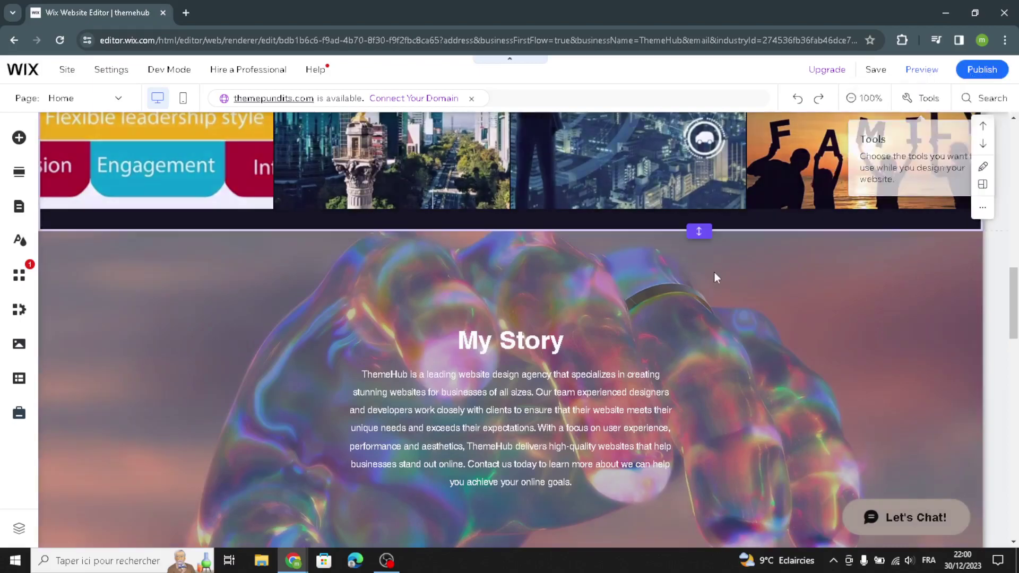
pyautogui.scroll(-10, 681, 302)
pyautogui.scroll(7, 680, 308)
pyautogui.scroll(15, 679, 308)
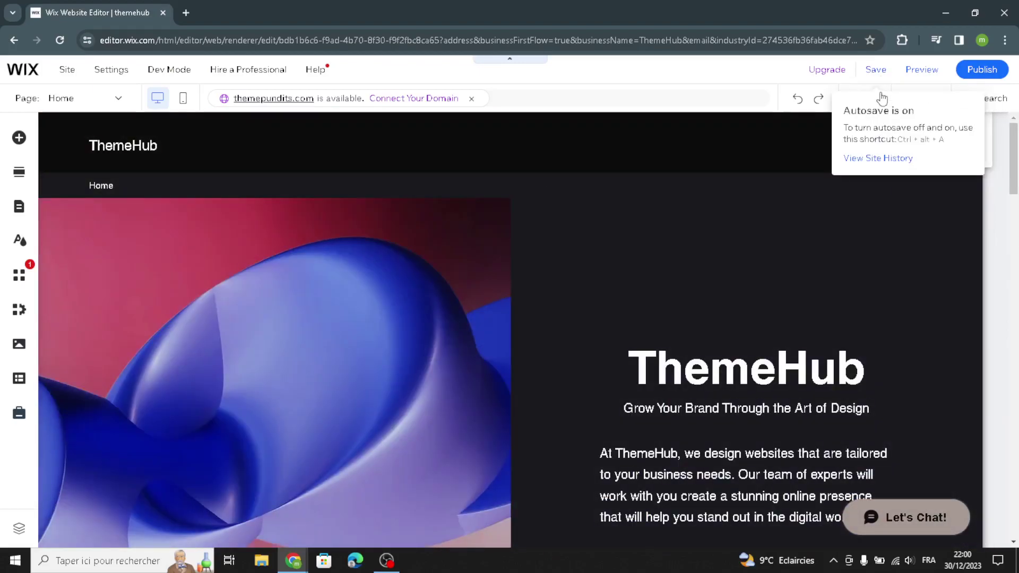
# Publish the ThemeHub site, look over the page's lower sections meanwhile, and dismiss the publishing confirmation
pyautogui.scroll(-12, 830, 304)
pyautogui.scroll(-12, 831, 313)
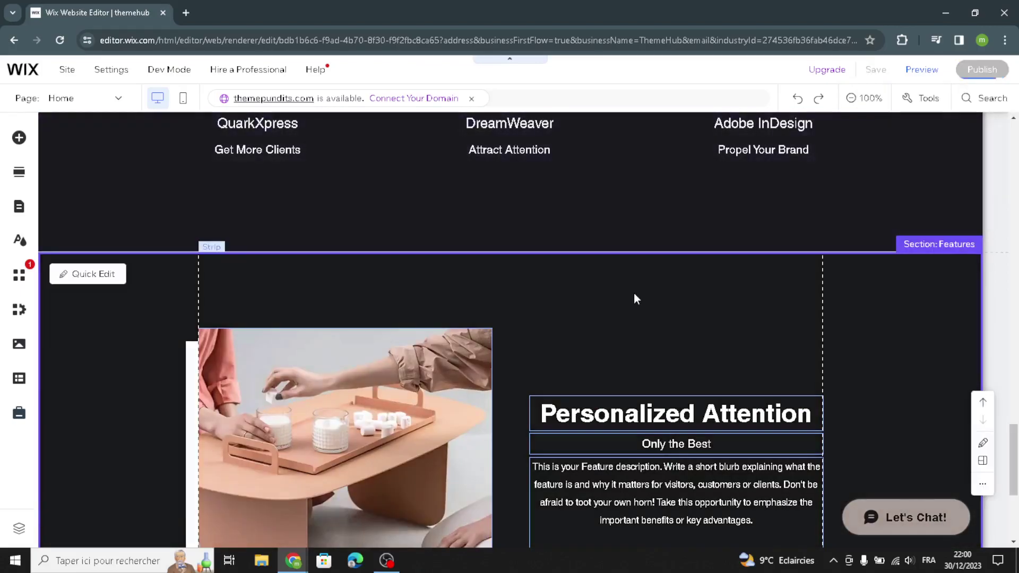
pyautogui.scroll(6, 633, 293)
pyautogui.scroll(1, 633, 292)
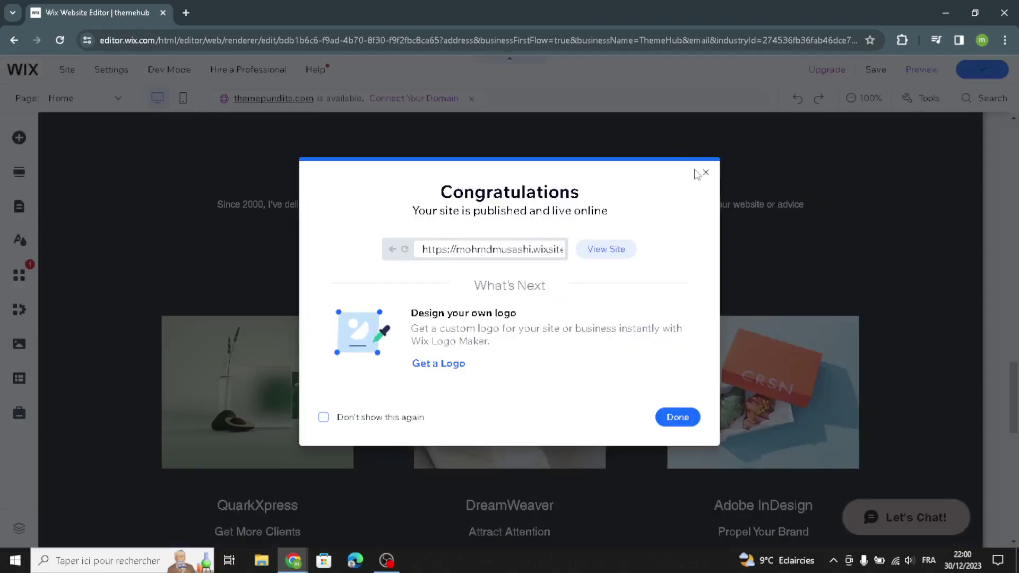
pyautogui.click(705, 173)
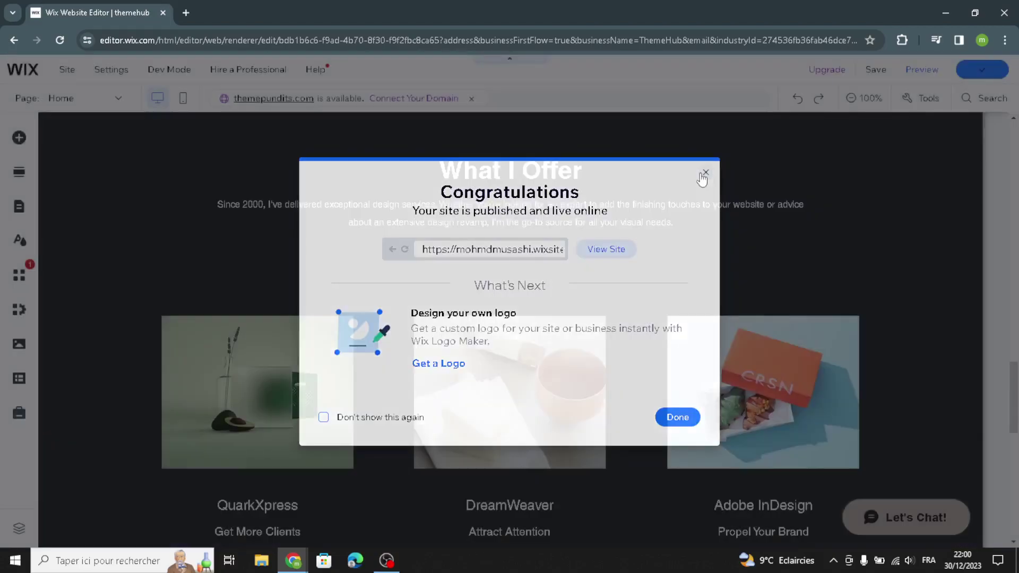
pyautogui.click(685, 239)
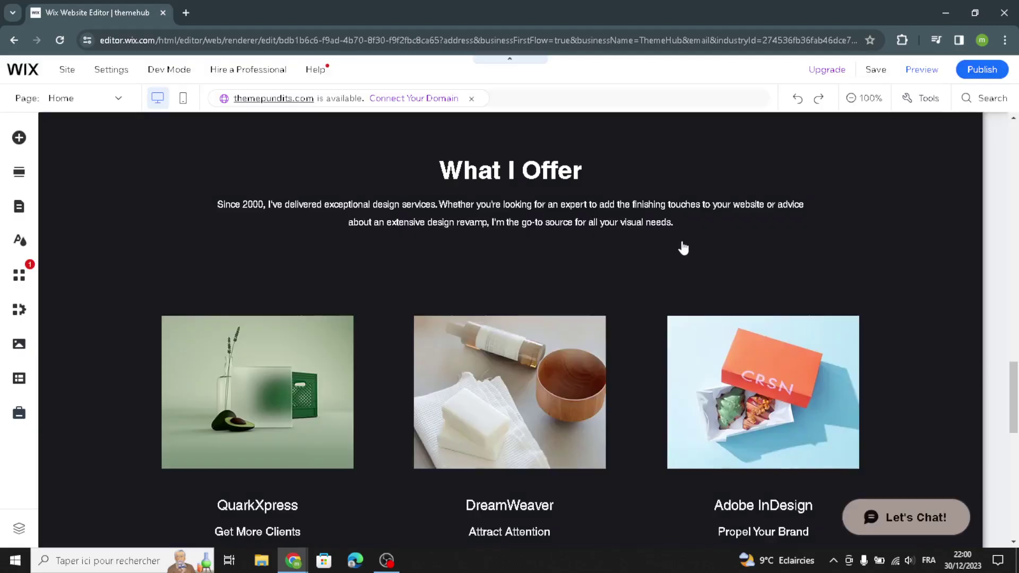